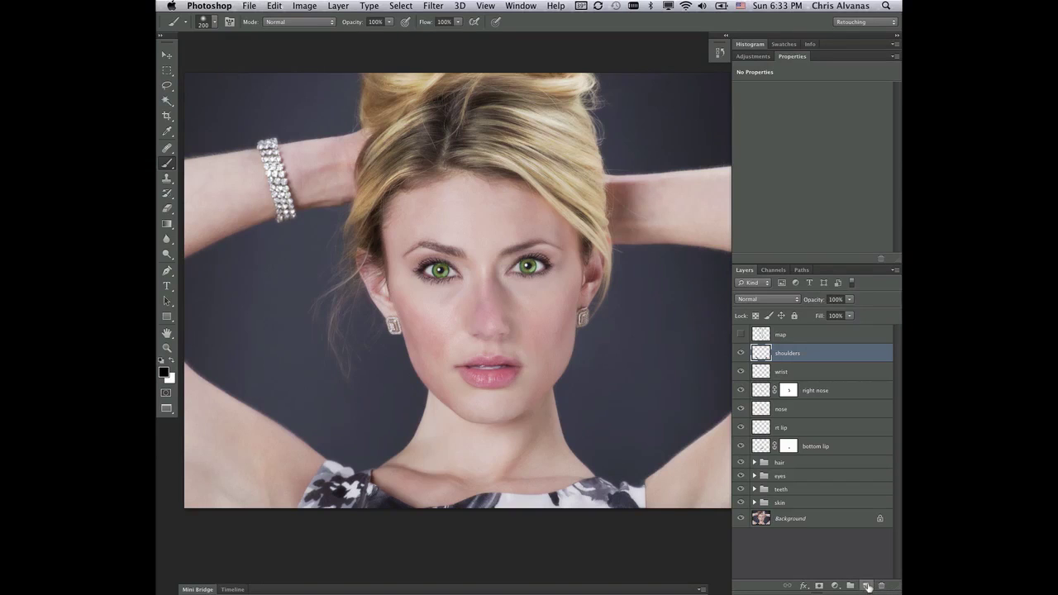
Add a new layer above the shoulders layer, name it "b and d", and set its blend mode to Soft Light
{"action": "left_click", "coordinate": [866, 586]}
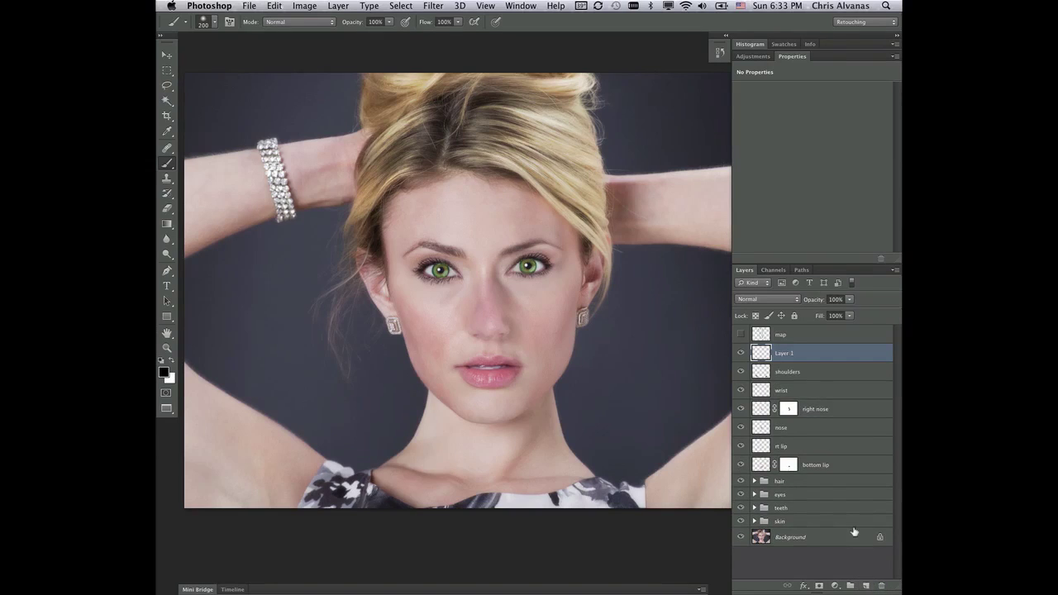
{"action": "double_click", "coordinate": [785, 352]}
{"action": "type", "text": "and d"}
{"action": "key", "text": "Return"}
{"action": "left_click", "coordinate": [769, 299]}
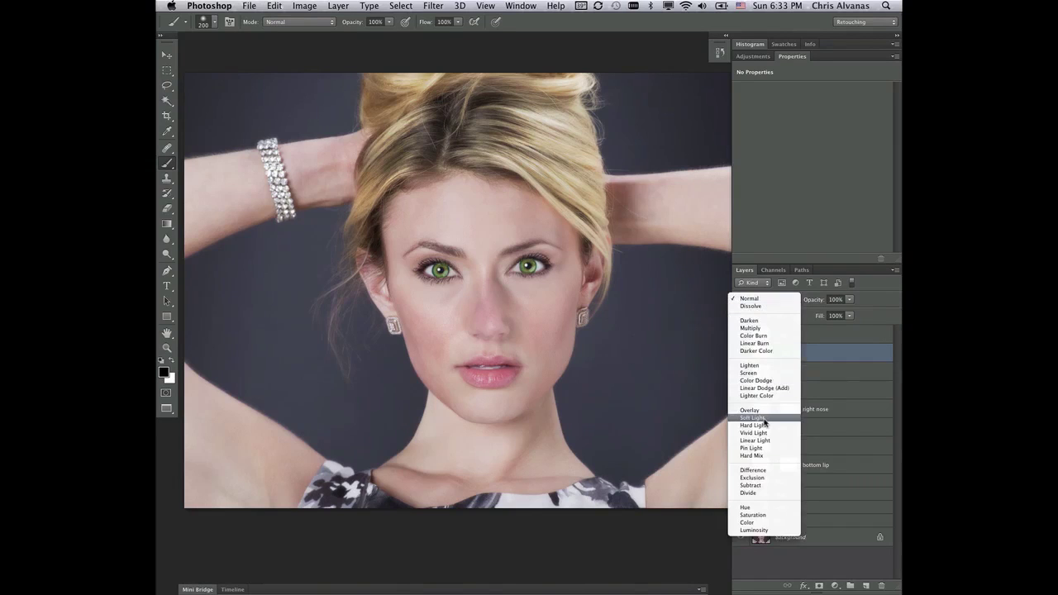
{"action": "left_click", "coordinate": [769, 416]}
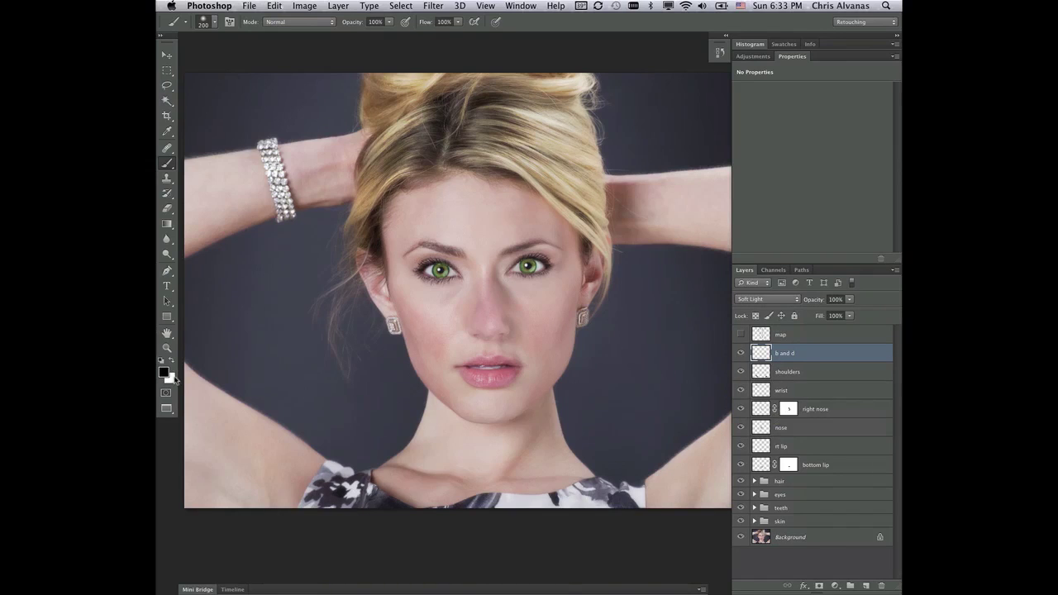
Lower the brush opacity to 17% and its flow to 52%
{"action": "left_click", "coordinate": [389, 21]}
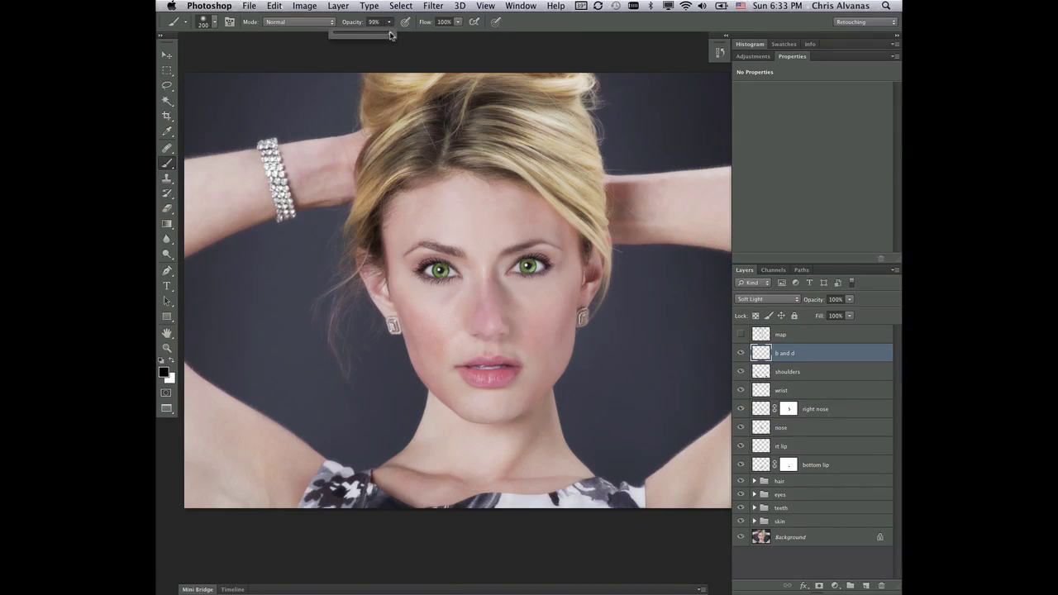
{"action": "left_click_drag", "start_coordinate": [394, 34], "coordinate": [343, 33]}
{"action": "left_click", "coordinate": [458, 21]}
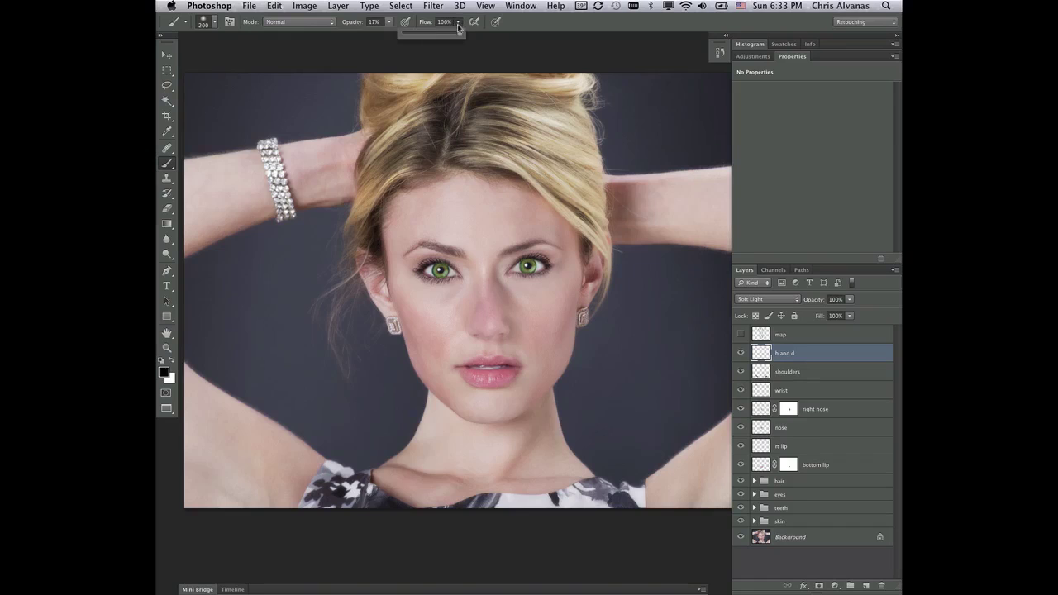
{"action": "left_click_drag", "start_coordinate": [462, 36], "coordinate": [432, 35]}
Darken the outer cheeks, jawline and neck shadows in black, using a brush size of 400 for broad areas and 175 for smaller ones
{"action": "key", "text": "bracketright"}
{"action": "key", "text": "bracketright"}
{"action": "key", "text": "bracketright"}
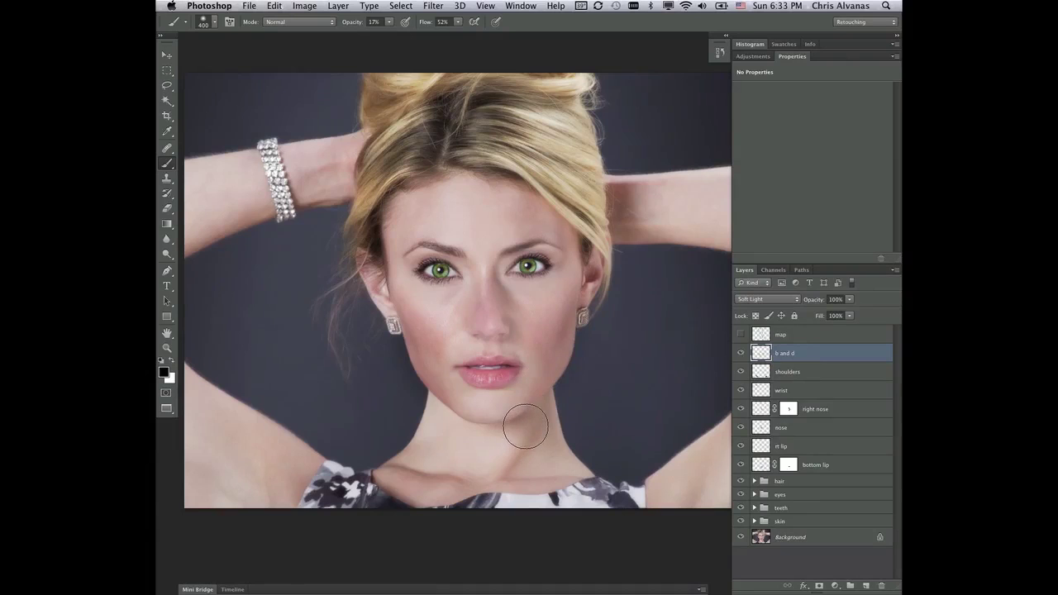
{"action": "key", "text": "bracketleft"}
{"action": "key", "text": "bracketleft"}
{"action": "key", "text": "bracketleft"}
{"action": "key", "text": "bracketleft"}
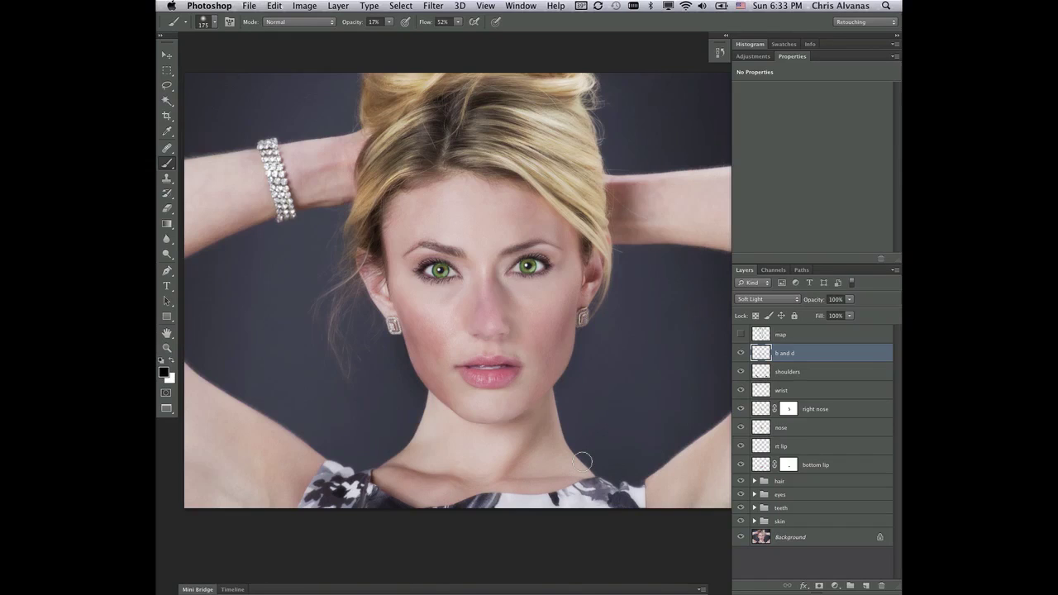
Swap the painting colour to white and lighten the forehead and other facial highlights at a brush size of 300
{"action": "key", "text": "x"}
{"action": "key", "text": "bracketright"}
{"action": "key", "text": "bracketright"}
{"action": "key", "text": "bracketright"}
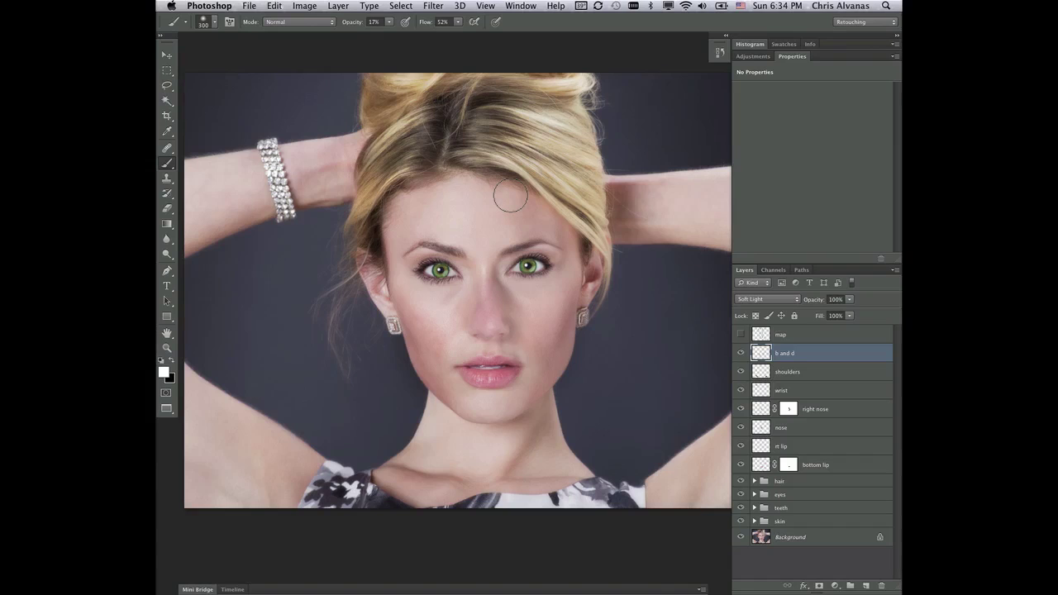
Hide and show the "b and d" layer to compare the face before and after the shading
{"action": "left_click", "coordinate": [740, 353]}
{"action": "left_click", "coordinate": [740, 352]}
{"action": "left_click", "coordinate": [740, 352]}
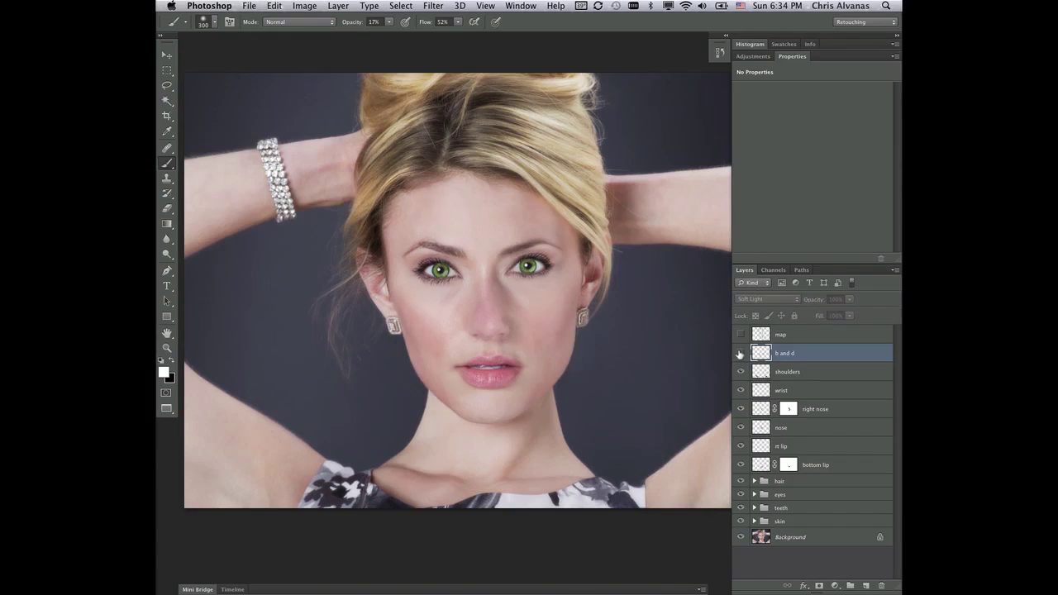
{"action": "left_click", "coordinate": [740, 353]}
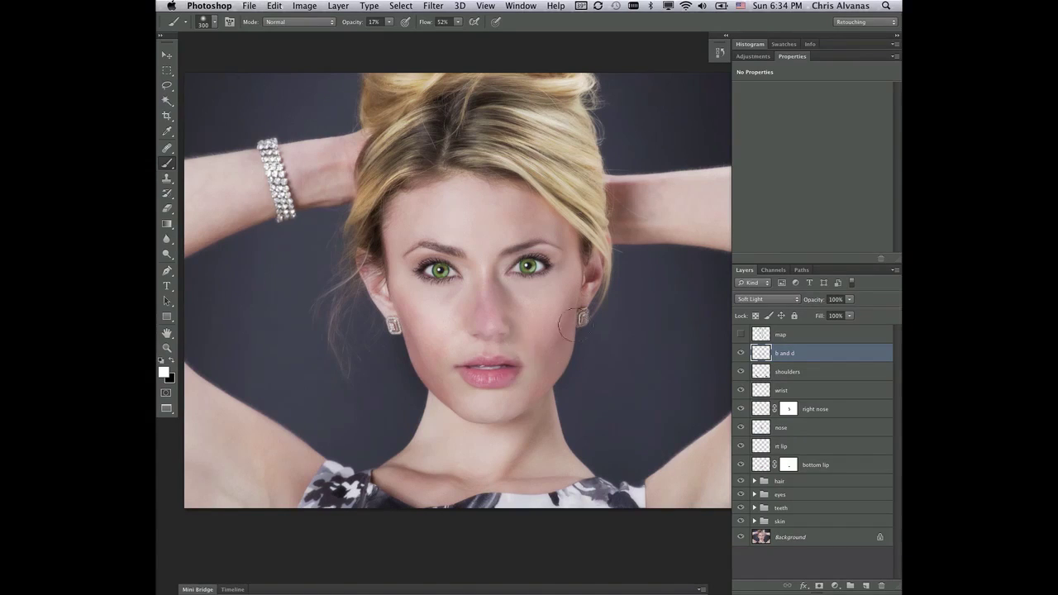
Rename the "b and d" layer to "b and d face"
{"action": "double_click", "coordinate": [785, 354]}
{"action": "left_click", "coordinate": [801, 353]}
{"action": "type", "text": "face"}
{"action": "key", "text": "Return"}
Add another layer above it, name it "b and d lips", and set its blend mode to Soft Light
{"action": "left_click", "coordinate": [865, 586]}
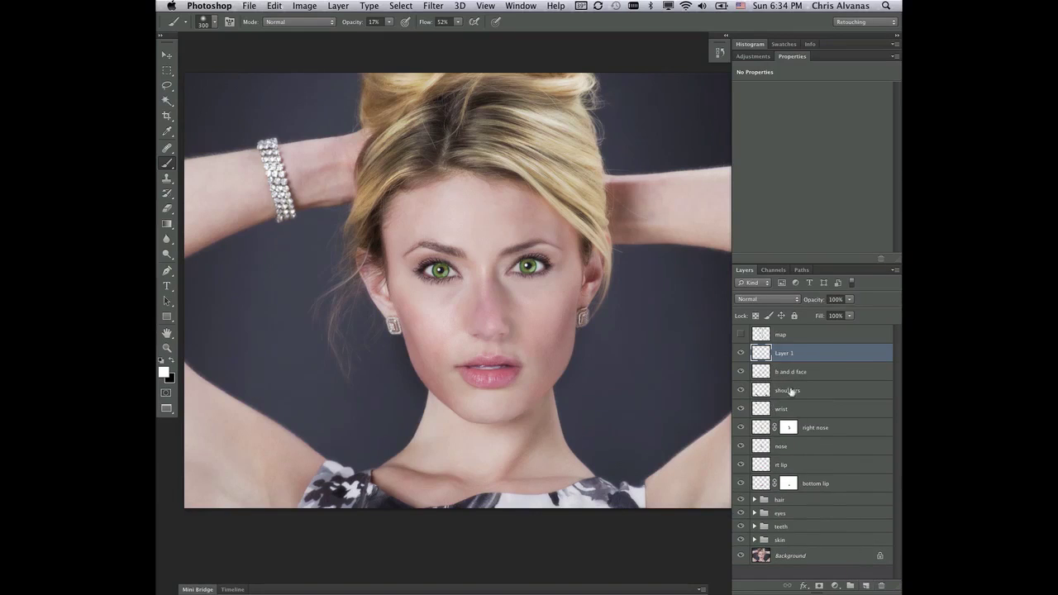
{"action": "double_click", "coordinate": [788, 355]}
{"action": "type", "text": "b na d\\\\\\"}
{"action": "key", "text": "BackSpace"}
{"action": "key", "text": "BackSpace"}
{"action": "key", "text": "BackSpace"}
{"action": "key", "text": "Return"}
{"action": "left_click", "coordinate": [777, 299]}
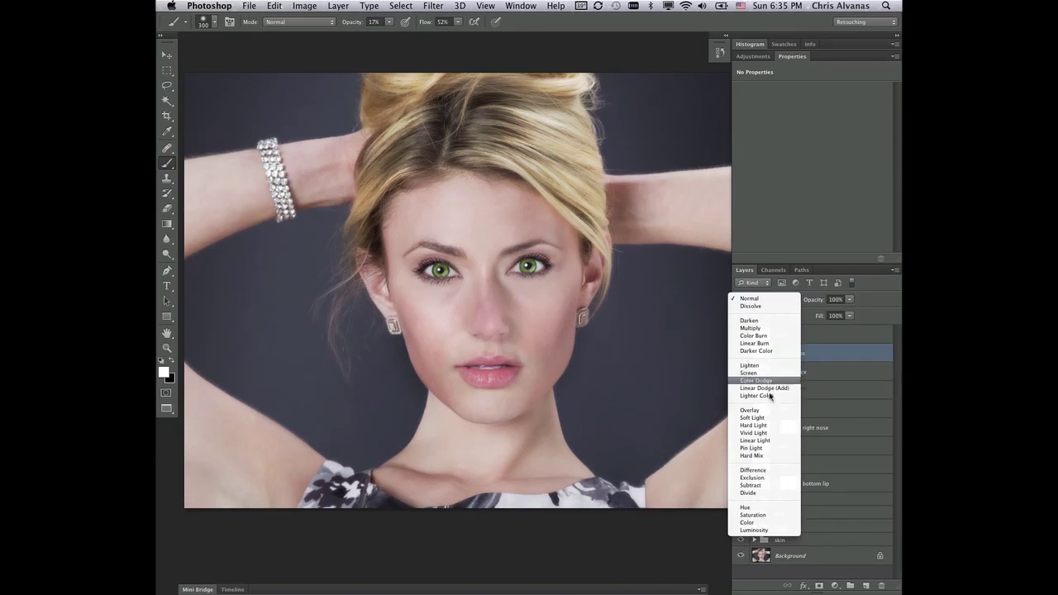
{"action": "left_click", "coordinate": [768, 418]}
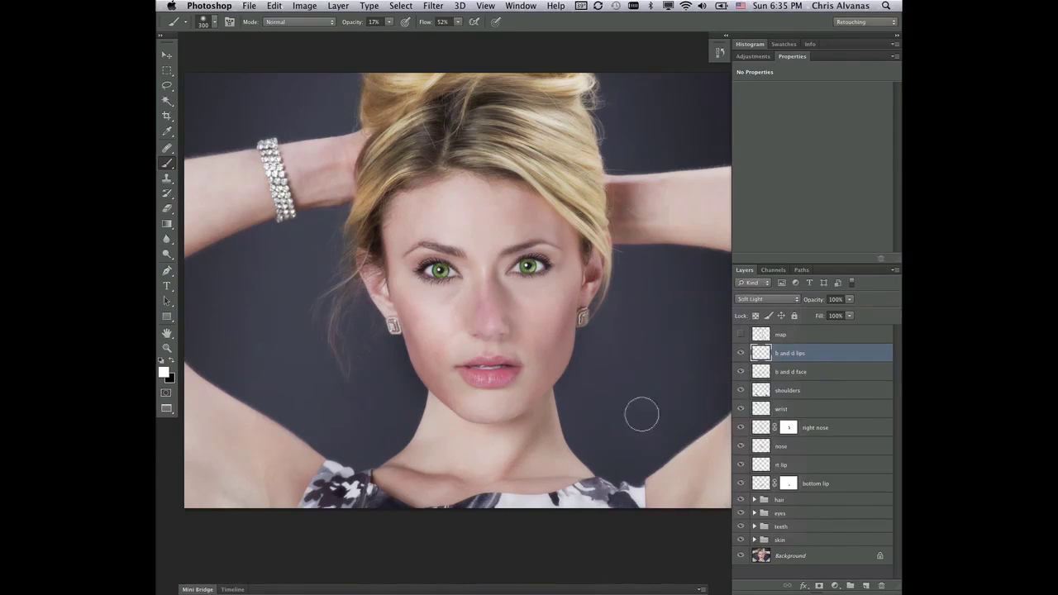
Lighten the central area of the lower lip with white, reducing the brush size to 90
{"action": "key", "text": "z"}
{"action": "left_click", "coordinate": [491, 388]}
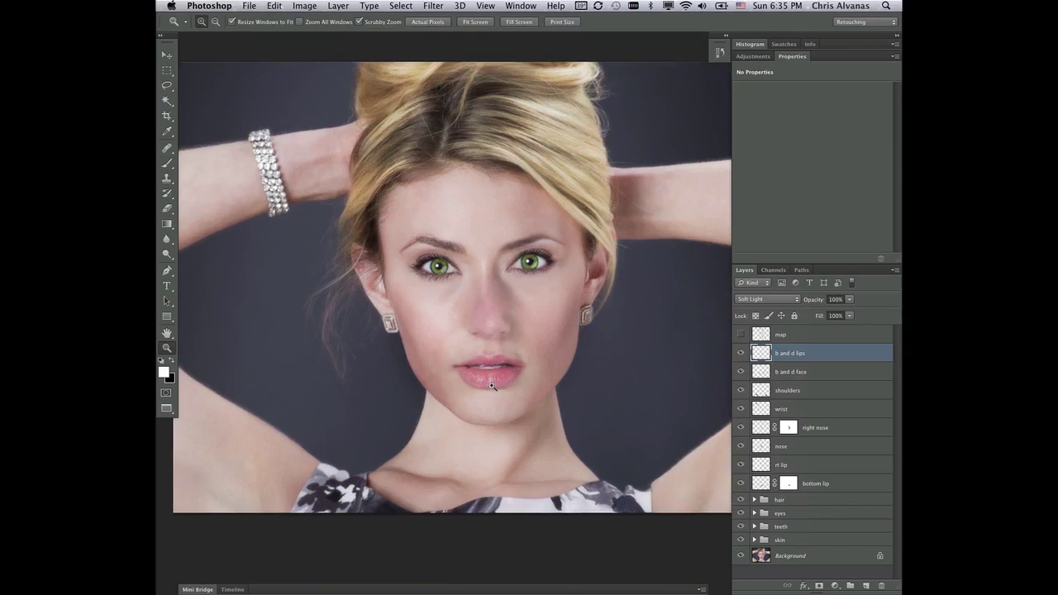
{"action": "left_click", "coordinate": [492, 388]}
{"action": "left_click", "coordinate": [492, 387]}
{"action": "left_click", "coordinate": [495, 386]}
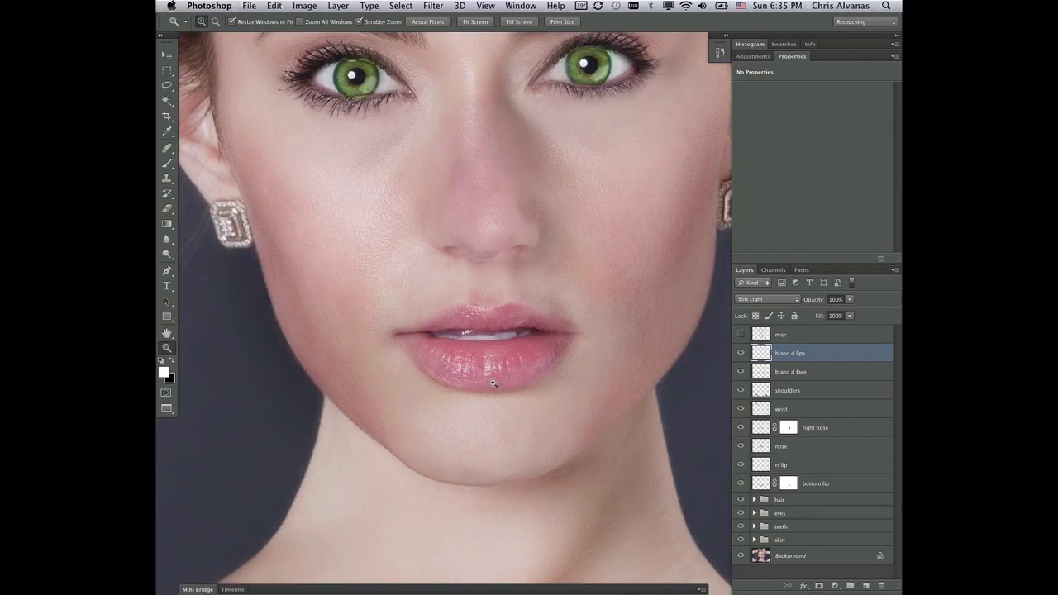
{"action": "left_click", "coordinate": [492, 383]}
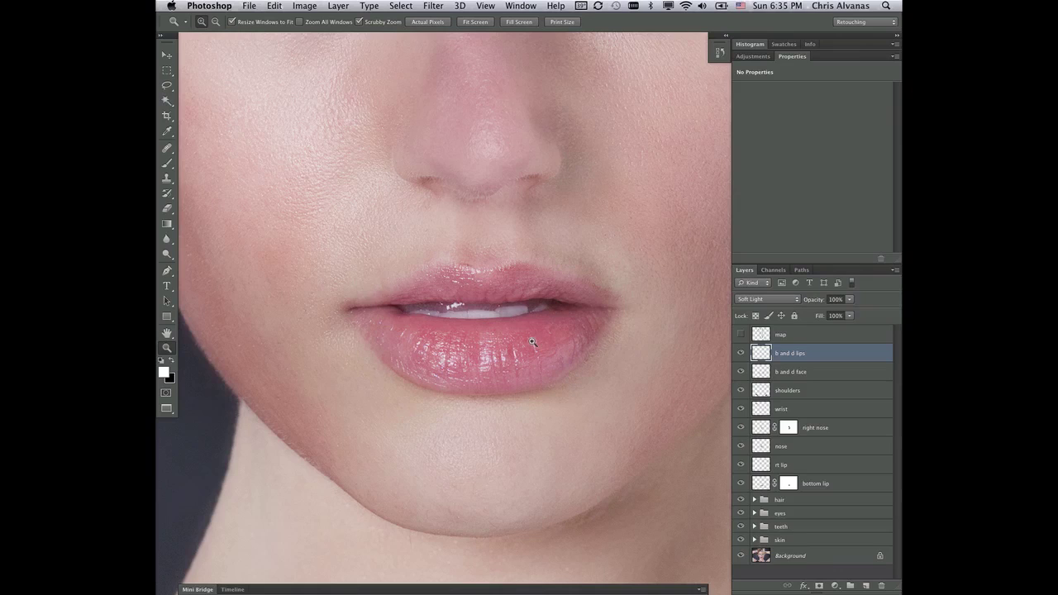
{"action": "key", "text": "b"}
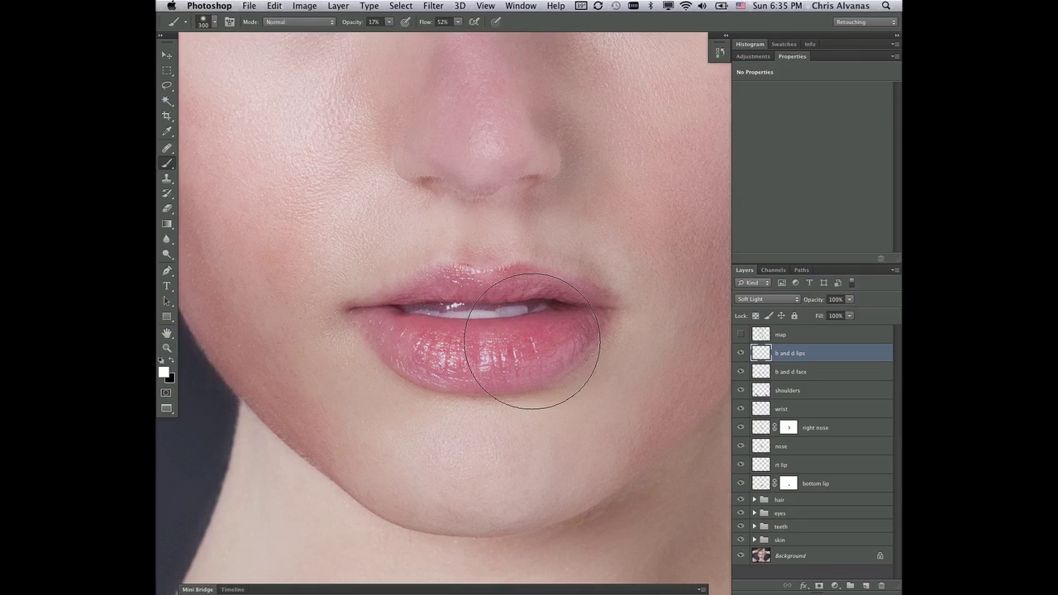
{"action": "key", "text": "bracketleft"}
{"action": "key", "text": "bracketleft"}
{"action": "key", "text": "bracketleft"}
{"action": "key", "text": "bracketleft"}
{"action": "key", "text": "bracketleft"}
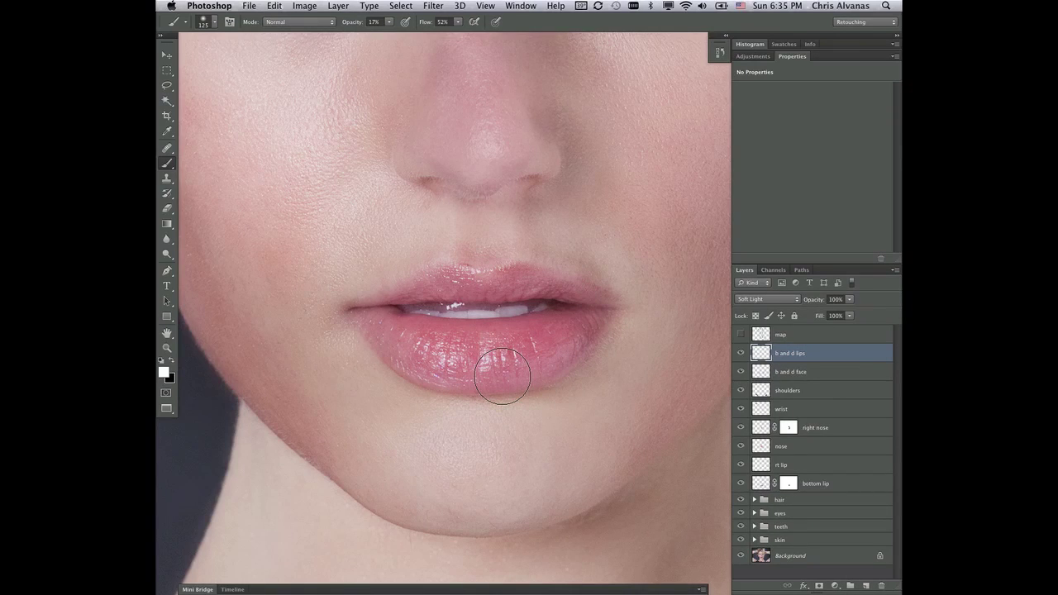
{"action": "key", "text": "bracketleft"}
{"action": "key", "text": "bracketleft"}
{"action": "mouse_move", "coordinate": [413, 340]}
{"action": "left_mouse_down"}
{"action": "mouse_move", "coordinate": [457, 353]}
{"action": "mouse_move", "coordinate": [552, 332]}
{"action": "mouse_move", "coordinate": [510, 351]}
{"action": "mouse_move", "coordinate": [425, 350]}
{"action": "mouse_move", "coordinate": [517, 345]}
{"action": "left_mouse_up"}
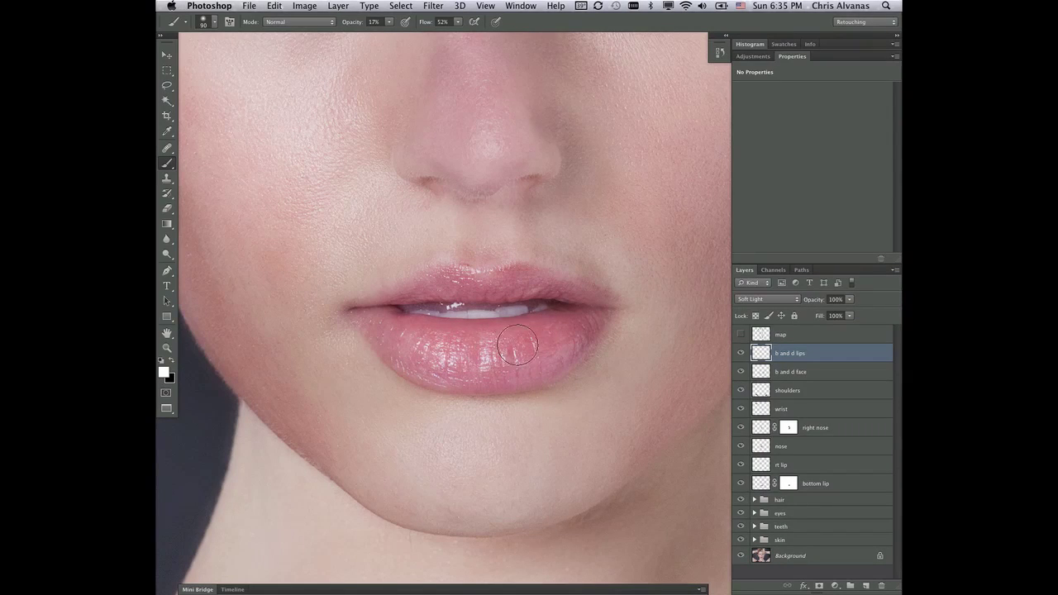
Lighten the upper lip with white at a brush size of 60
{"action": "key", "text": "bracketleft"}
{"action": "key", "text": "bracketleft"}
{"action": "key", "text": "bracketleft"}
{"action": "left_click_drag", "start_coordinate": [473, 283], "coordinate": [542, 285]}
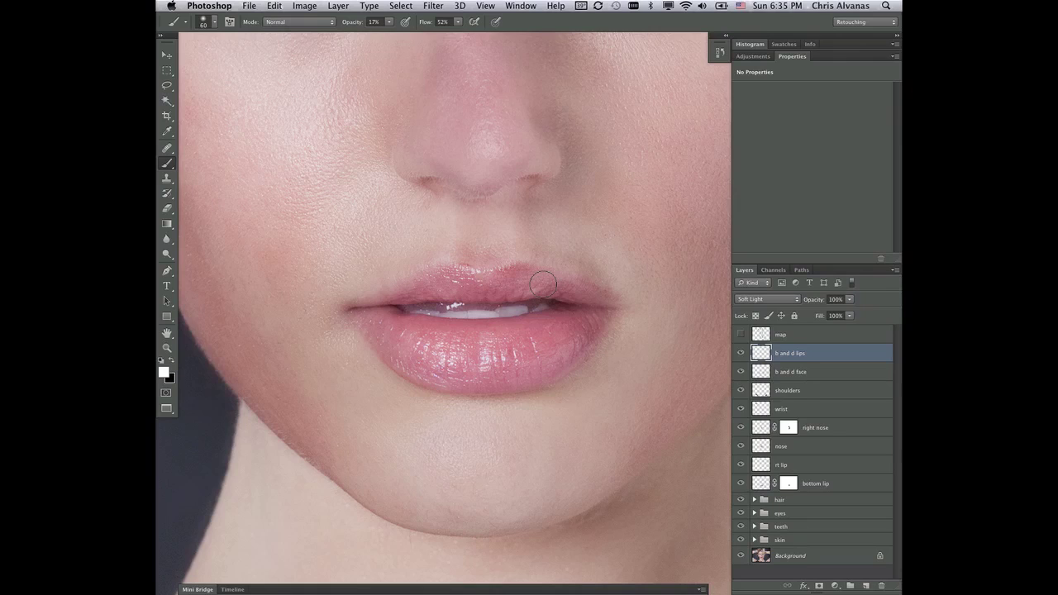
Darken the outer lip edges and mouth corners with black, and compare the lips with the "b and d lips" layer hidden and shown
{"action": "key", "text": "x"}
{"action": "mouse_move", "coordinate": [582, 341]}
{"action": "left_mouse_down"}
{"action": "mouse_move", "coordinate": [546, 366]}
{"action": "mouse_move", "coordinate": [437, 384]}
{"action": "mouse_move", "coordinate": [386, 352]}
{"action": "mouse_move", "coordinate": [380, 337]}
{"action": "mouse_move", "coordinate": [396, 333]}
{"action": "mouse_move", "coordinate": [398, 317]}
{"action": "mouse_move", "coordinate": [525, 319]}
{"action": "mouse_move", "coordinate": [506, 324]}
{"action": "mouse_move", "coordinate": [621, 311]}
{"action": "mouse_move", "coordinate": [597, 322]}
{"action": "mouse_move", "coordinate": [608, 298]}
{"action": "mouse_move", "coordinate": [555, 274]}
{"action": "mouse_move", "coordinate": [576, 266]}
{"action": "mouse_move", "coordinate": [555, 278]}
{"action": "mouse_move", "coordinate": [451, 270]}
{"action": "mouse_move", "coordinate": [383, 300]}
{"action": "mouse_move", "coordinate": [371, 320]}
{"action": "mouse_move", "coordinate": [403, 303]}
{"action": "left_mouse_up"}
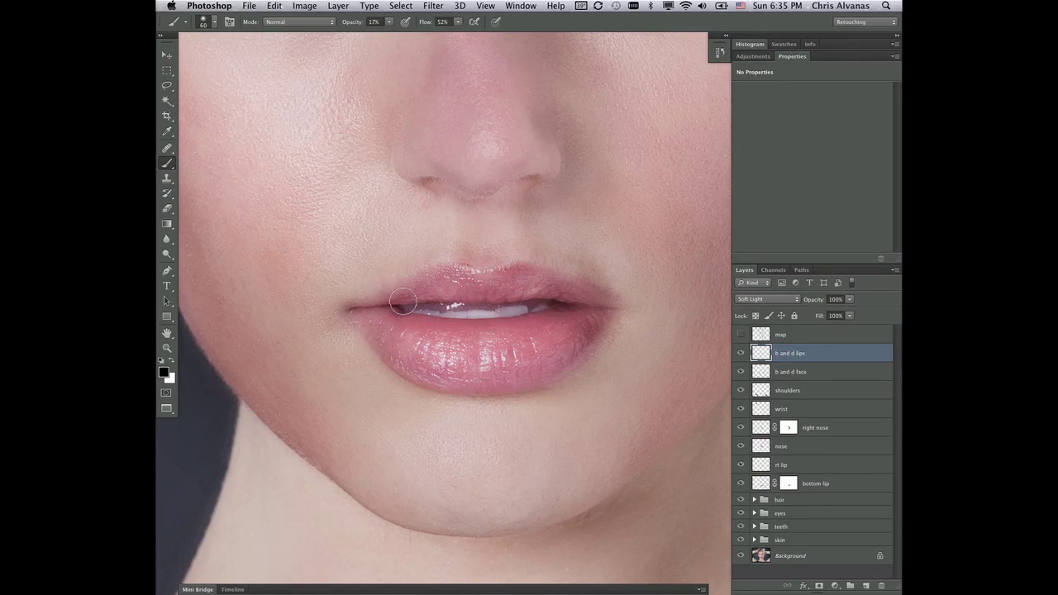
{"action": "left_click", "coordinate": [740, 353]}
{"action": "left_click", "coordinate": [740, 353]}
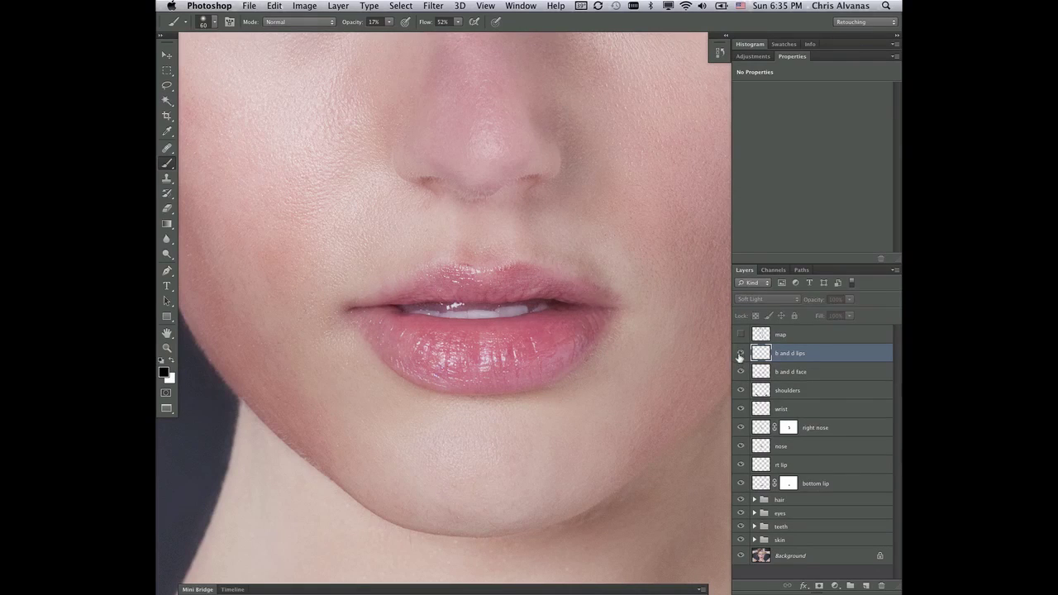
{"action": "left_click", "coordinate": [741, 353]}
{"action": "left_click", "coordinate": [740, 353]}
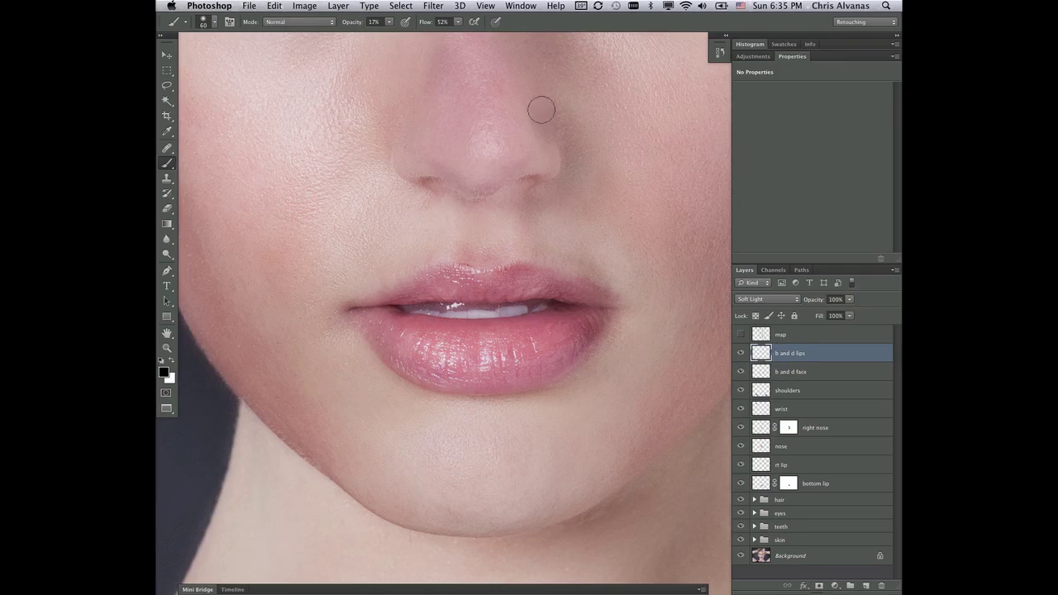
Soften the "b and d lips" layer with a Gaussian Blur of 17.6 pixels radius
{"action": "left_click", "coordinate": [430, 6]}
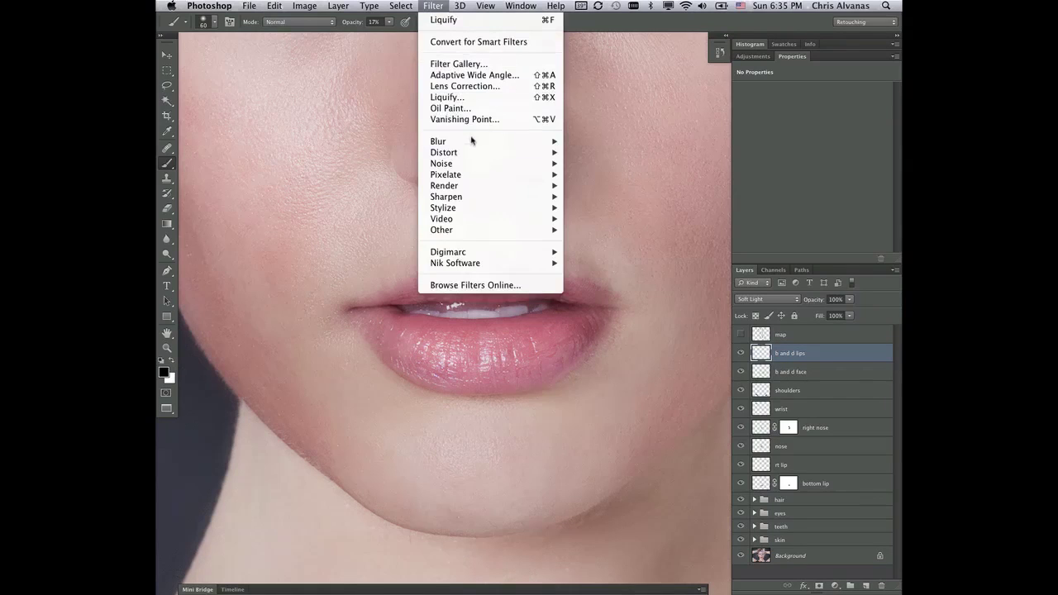
{"action": "mouse_move", "coordinate": [551, 139]}
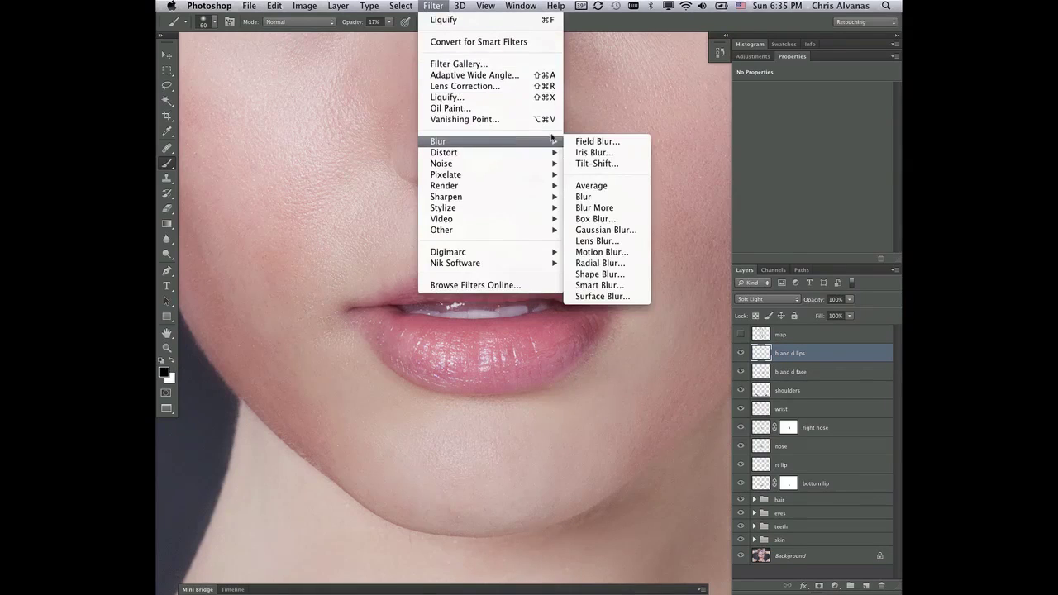
{"action": "left_click", "coordinate": [606, 230]}
{"action": "left_click_drag", "start_coordinate": [530, 210], "coordinate": [351, 343]}
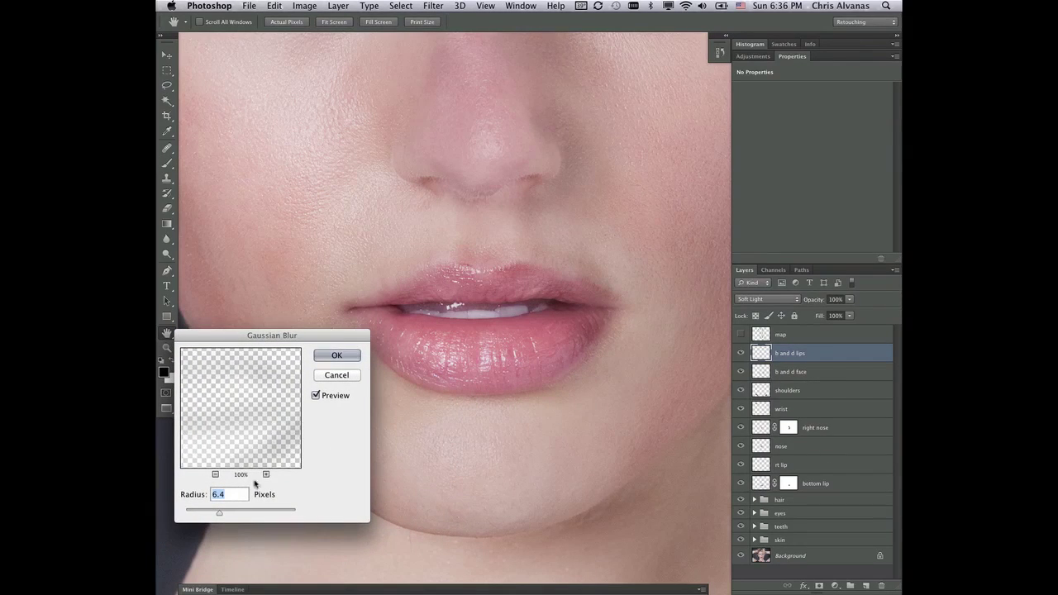
{"action": "left_click_drag", "start_coordinate": [219, 512], "coordinate": [185, 509]}
{"action": "left_click_drag", "start_coordinate": [186, 512], "coordinate": [229, 515]}
{"action": "left_click_drag", "start_coordinate": [228, 517], "coordinate": [233, 516]}
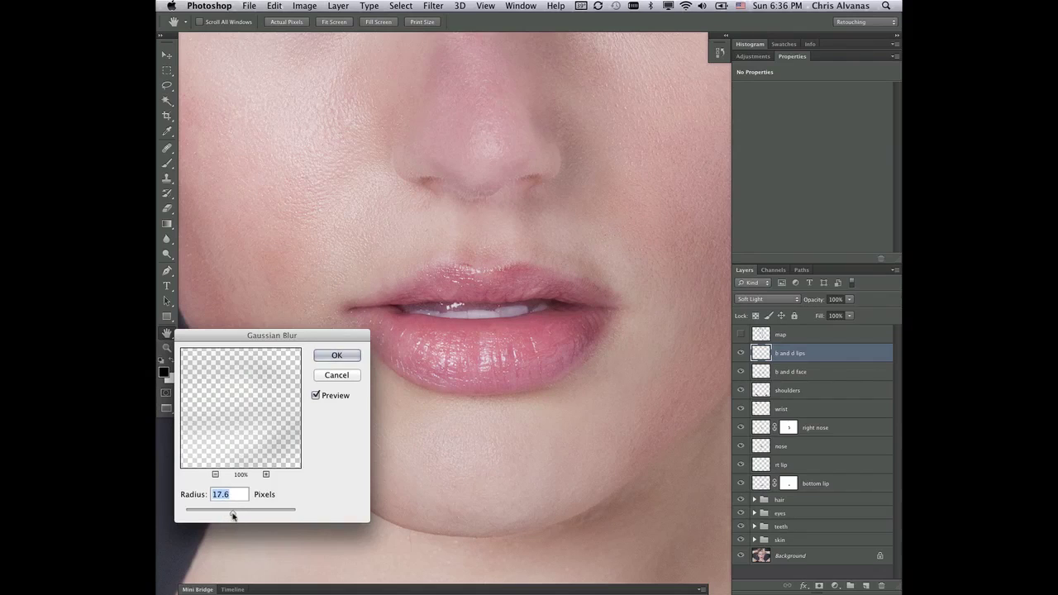
{"action": "left_click", "coordinate": [353, 356]}
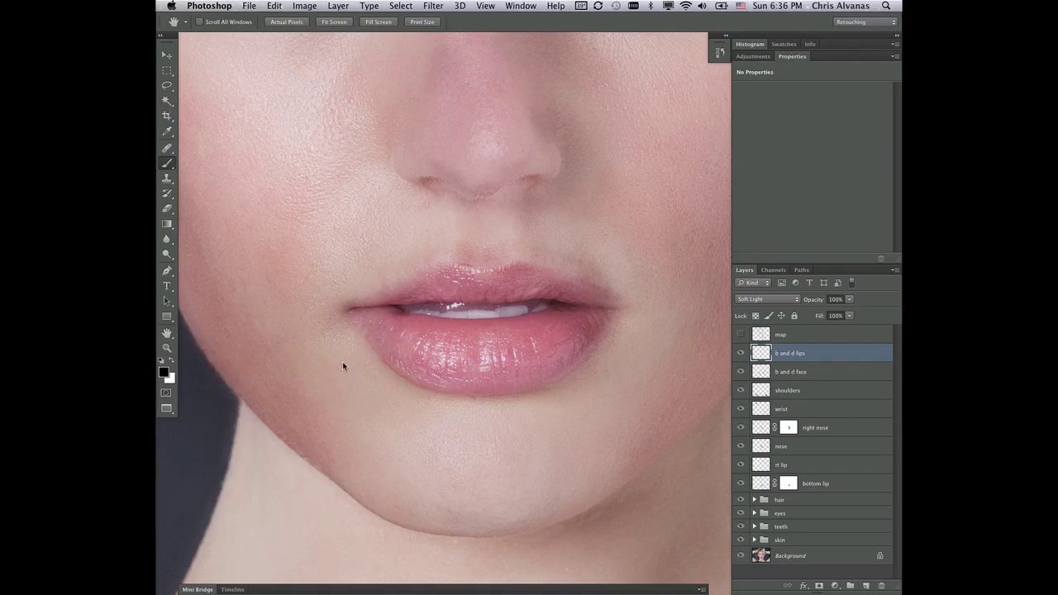
Enter Quick Mask mode on the full face and set the brush to 100% opacity, 100% flow and size 90
{"action": "key", "text": "b"}
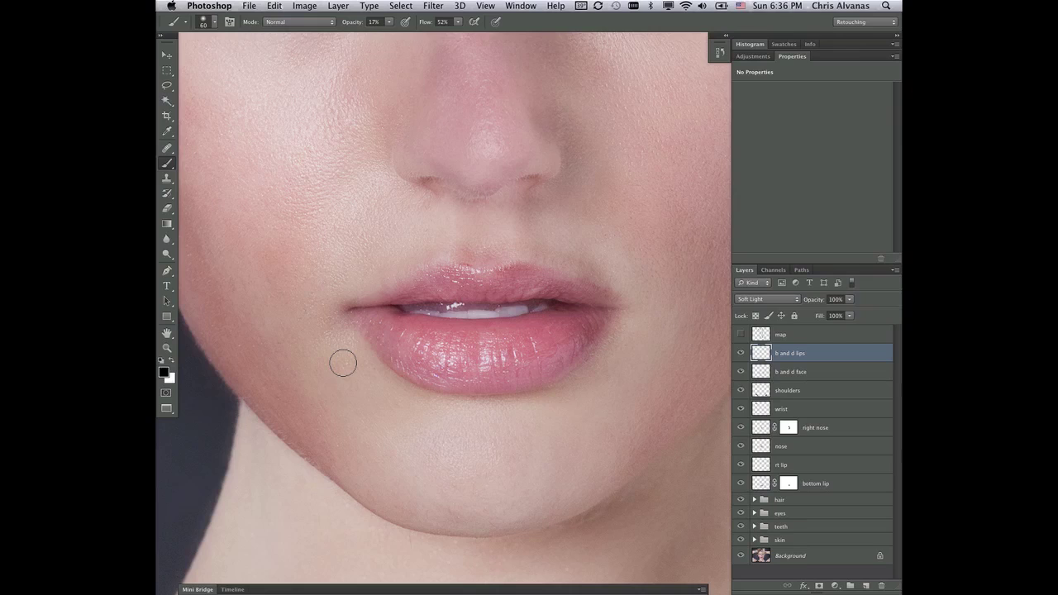
{"action": "key", "text": "z"}
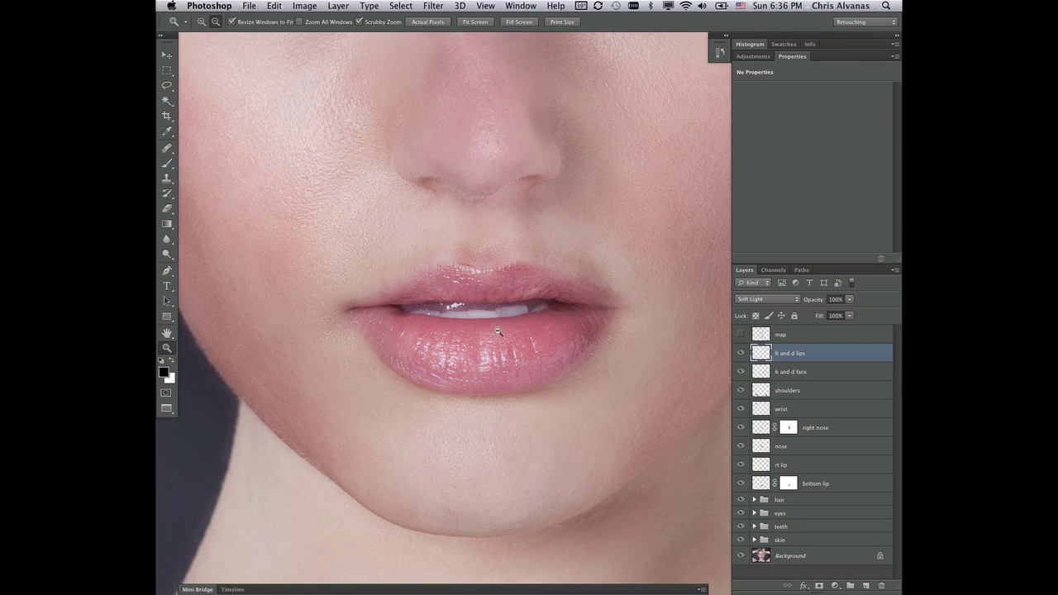
{"action": "left_click", "coordinate": [498, 331], "text": "alt"}
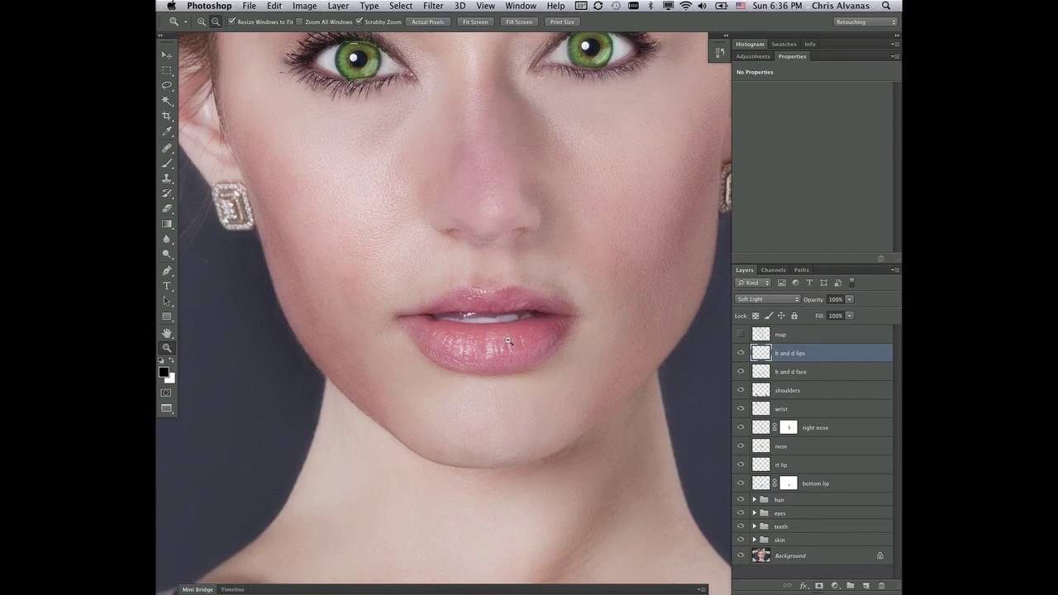
{"action": "left_click", "coordinate": [508, 341], "text": "alt"}
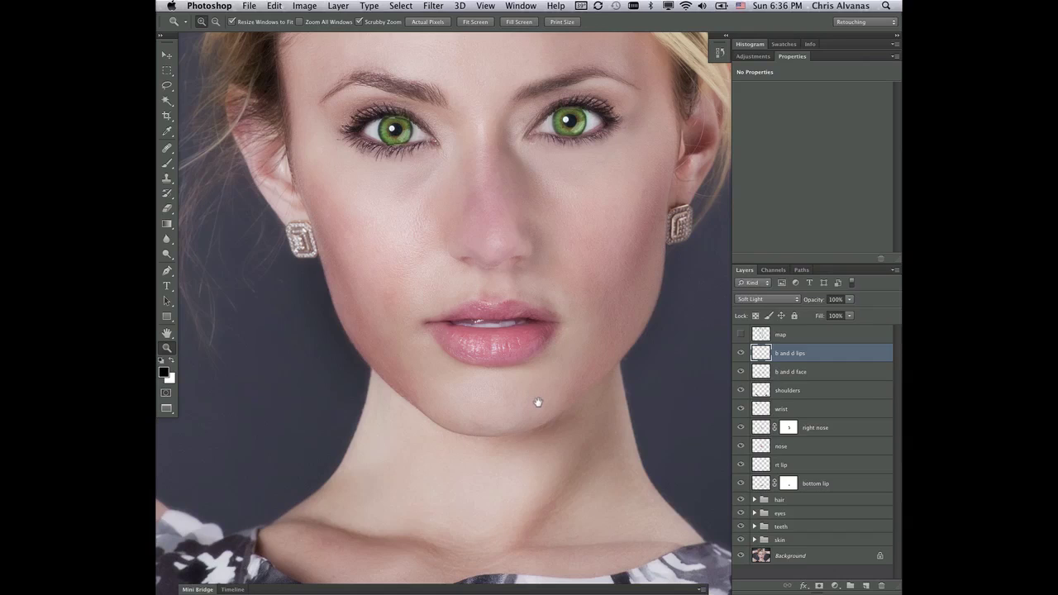
{"action": "left_click_drag", "start_coordinate": [538, 404], "coordinate": [503, 493]}
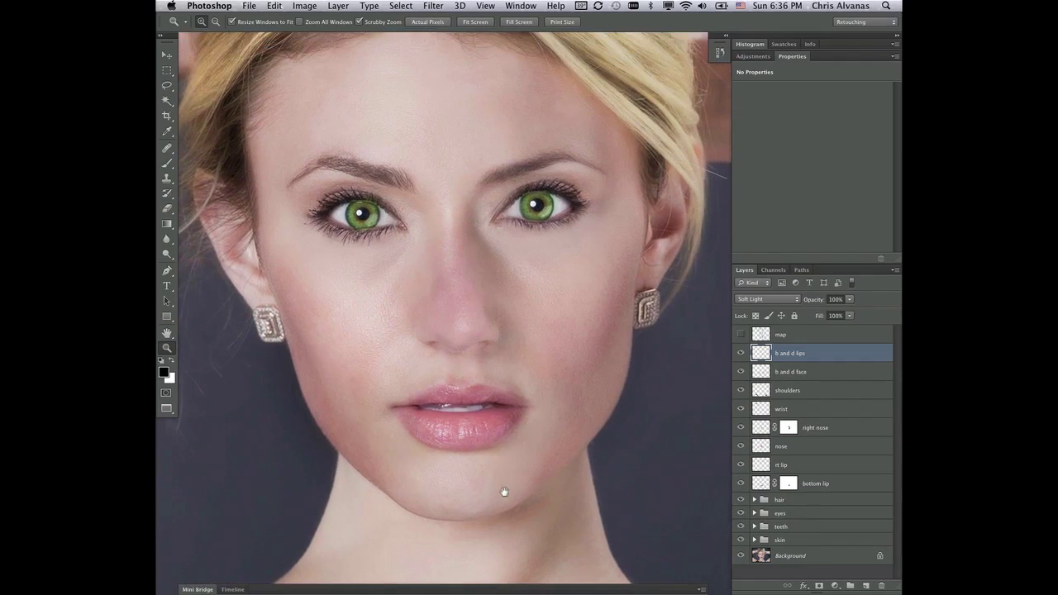
{"action": "key", "text": "q"}
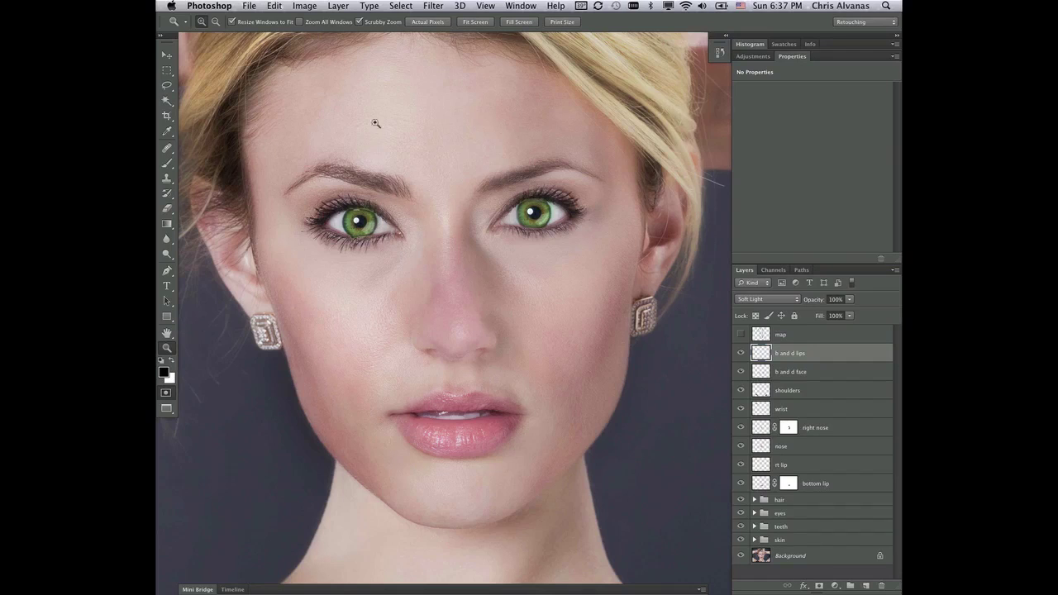
{"action": "key", "text": "b"}
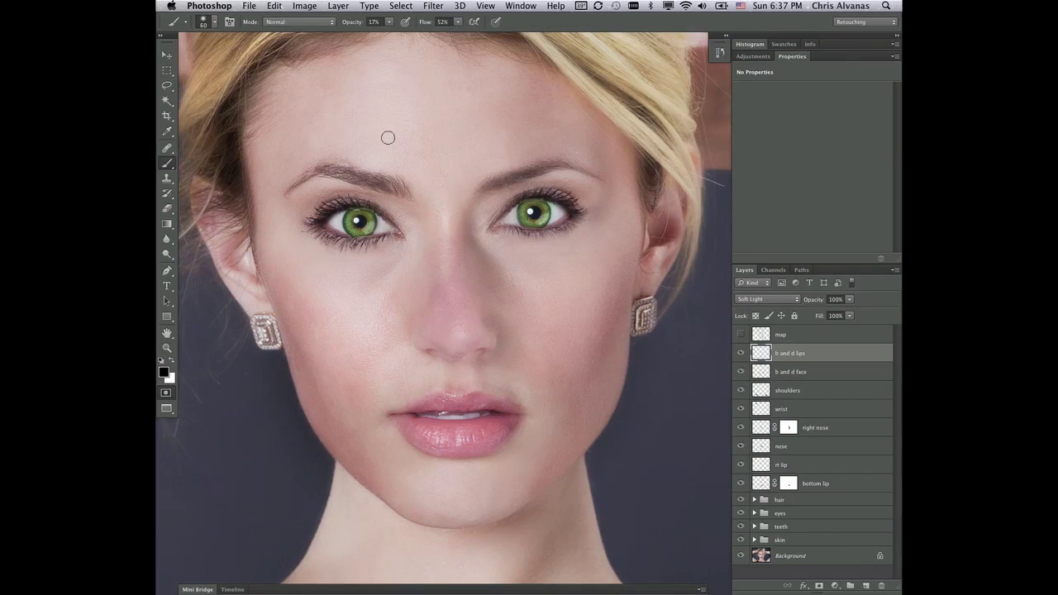
{"action": "left_click", "coordinate": [389, 22]}
{"action": "left_click", "coordinate": [457, 22]}
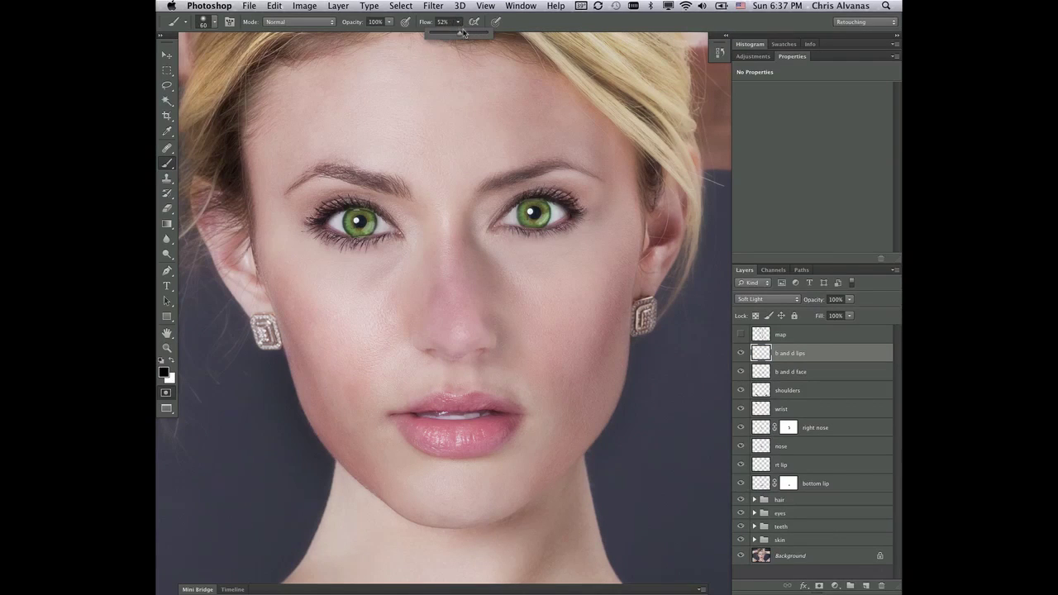
{"action": "left_click_drag", "start_coordinate": [461, 34], "coordinate": [496, 35]}
{"action": "key", "text": "bracketright"}
{"action": "key", "text": "bracketright"}
{"action": "key", "text": "bracketright"}
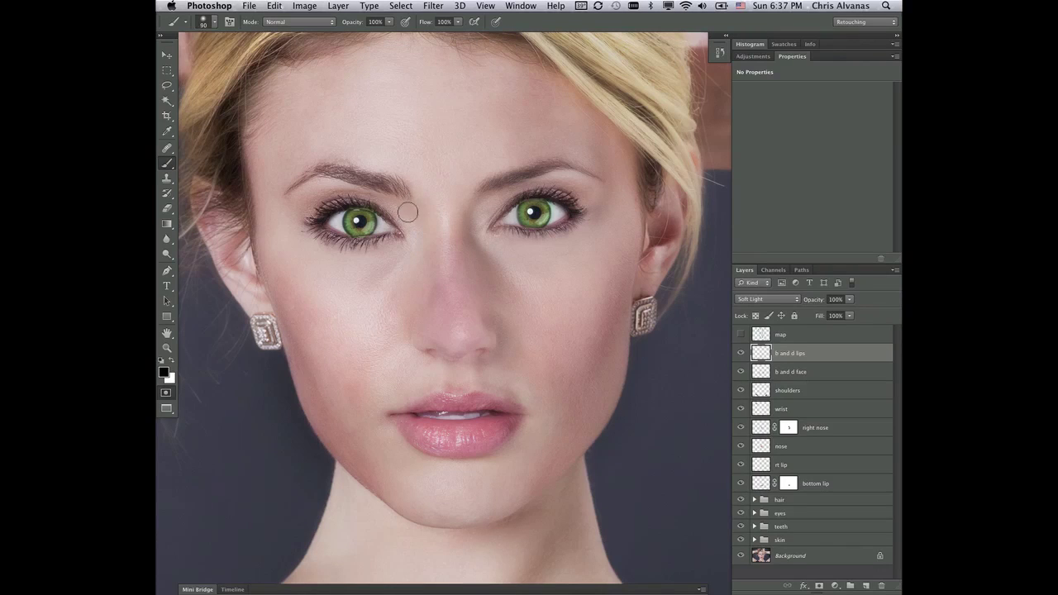
Mask the eyeshadow areas over both upper eyelids and turn the Quick Mask into a selection
{"action": "left_click", "coordinate": [397, 211]}
{"action": "mouse_move", "coordinate": [388, 206]}
{"action": "left_mouse_down"}
{"action": "mouse_move", "coordinate": [339, 190]}
{"action": "mouse_move", "coordinate": [304, 207]}
{"action": "mouse_move", "coordinate": [323, 186]}
{"action": "mouse_move", "coordinate": [295, 204]}
{"action": "mouse_move", "coordinate": [356, 186]}
{"action": "mouse_move", "coordinate": [421, 228]}
{"action": "left_mouse_up"}
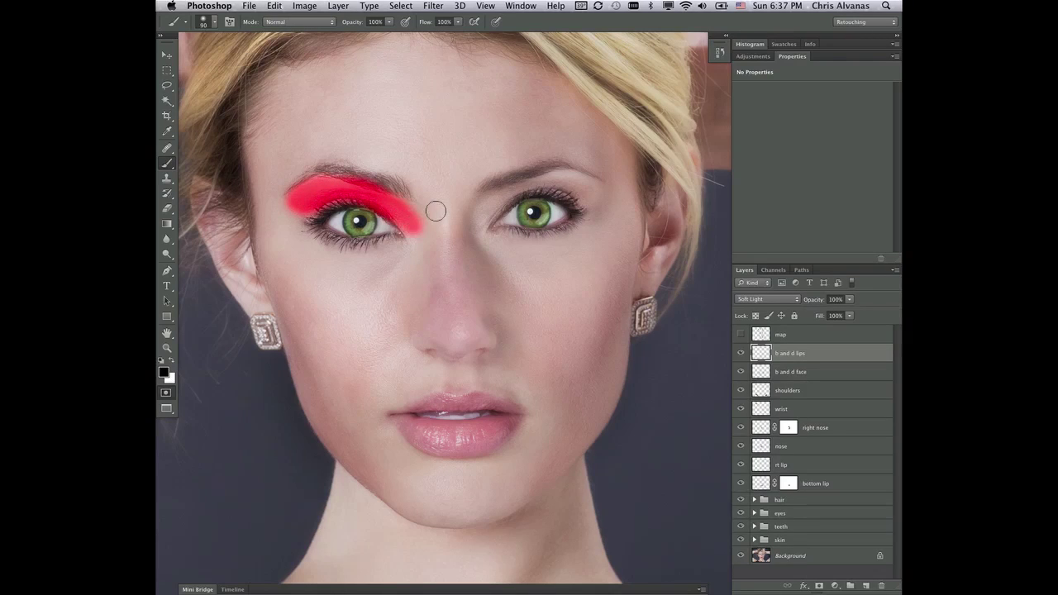
{"action": "mouse_move", "coordinate": [492, 208]}
{"action": "left_mouse_down"}
{"action": "mouse_move", "coordinate": [554, 178]}
{"action": "mouse_move", "coordinate": [581, 182]}
{"action": "mouse_move", "coordinate": [601, 200]}
{"action": "mouse_move", "coordinate": [540, 182]}
{"action": "mouse_move", "coordinate": [491, 204]}
{"action": "mouse_move", "coordinate": [482, 232]}
{"action": "mouse_move", "coordinate": [517, 192]}
{"action": "mouse_move", "coordinate": [554, 175]}
{"action": "left_mouse_up"}
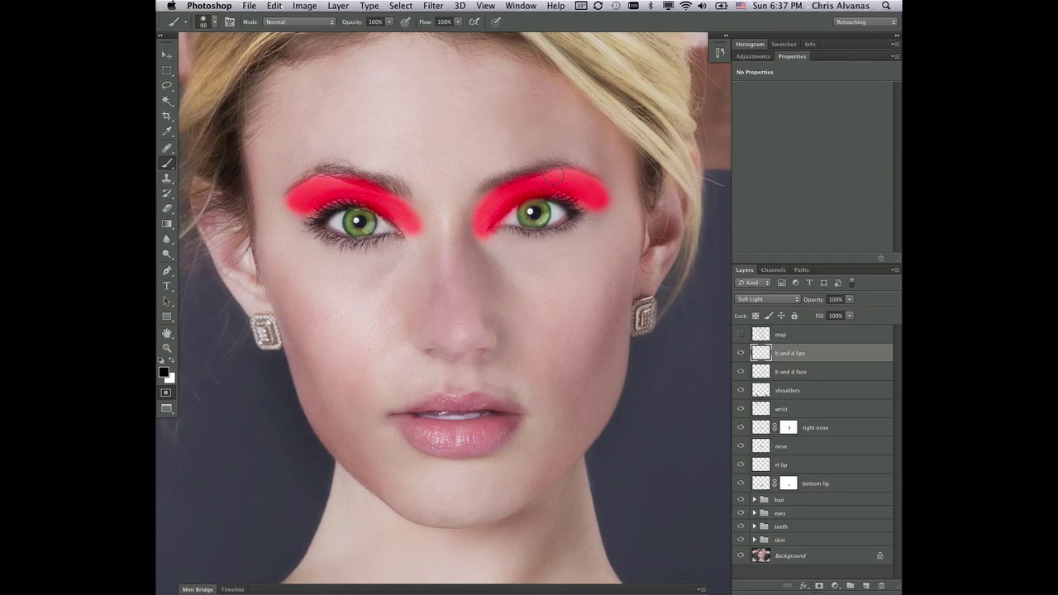
{"action": "key", "text": "q"}
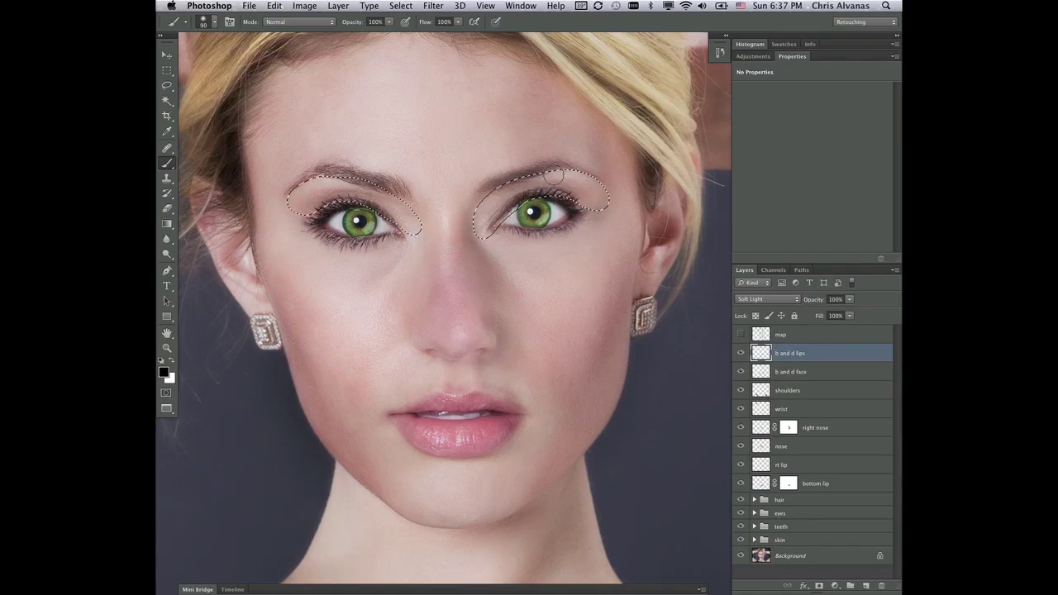
Add a Hue/Saturation adjustment layer to the eyelid selection, using the Color blend mode and a Hue of -22
{"action": "left_click", "coordinate": [752, 57]}
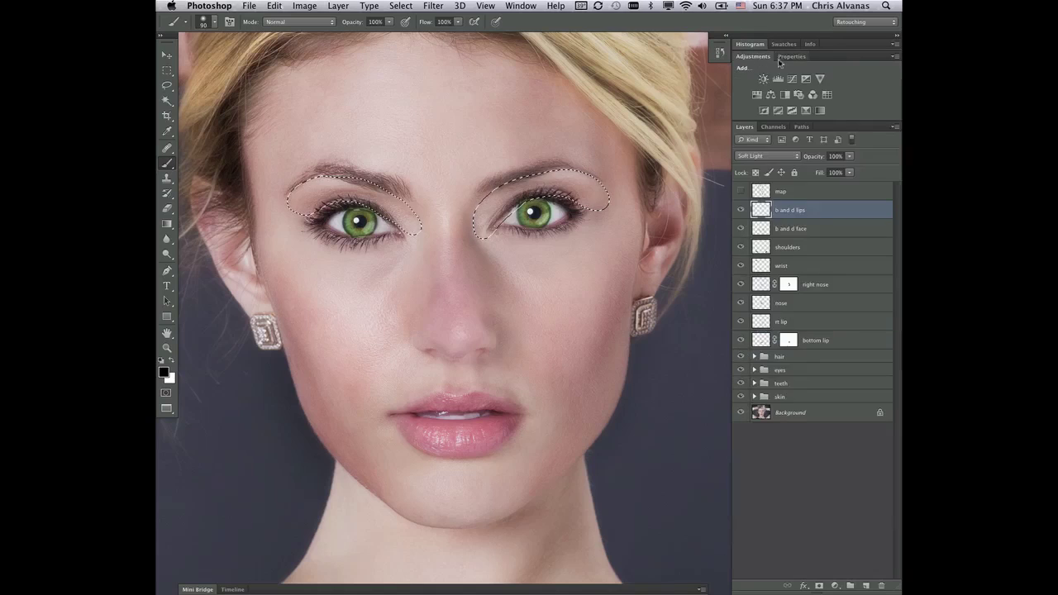
{"action": "left_click", "coordinate": [756, 95]}
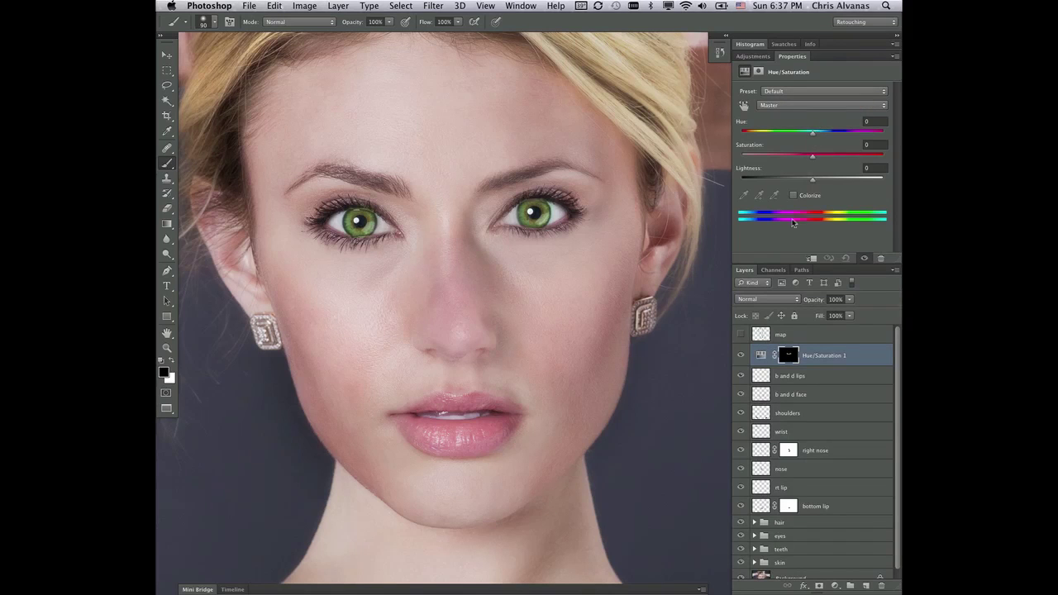
{"action": "left_click", "coordinate": [768, 301]}
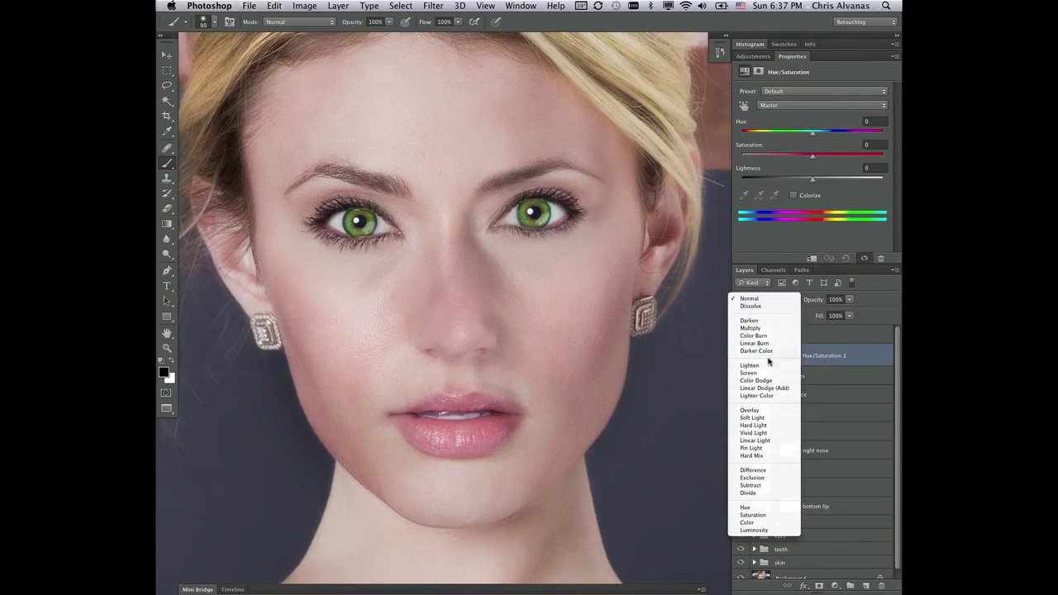
{"action": "left_click", "coordinate": [768, 523]}
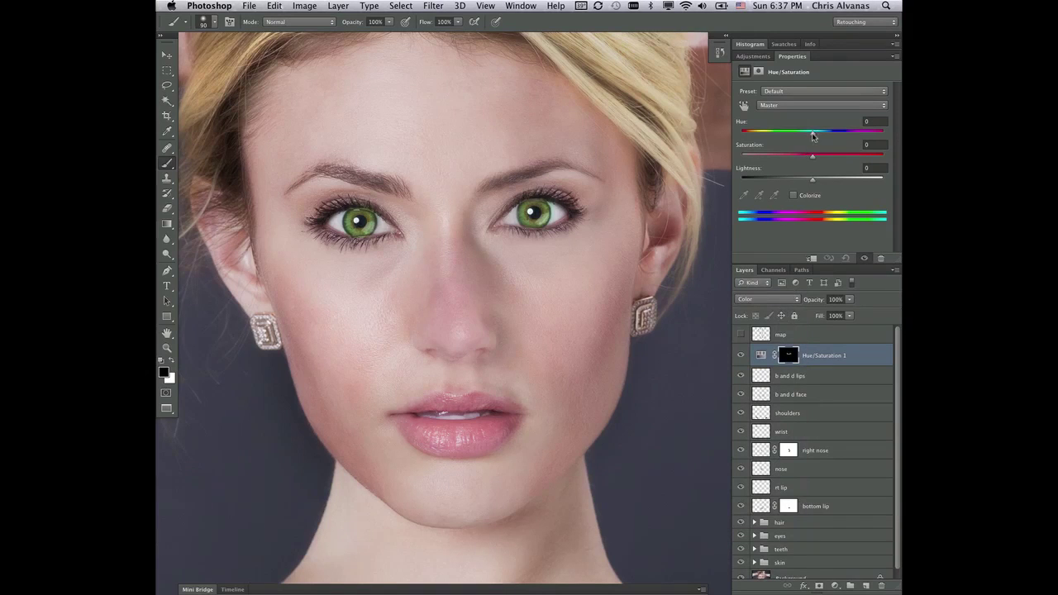
{"action": "mouse_move", "coordinate": [813, 135]}
{"action": "left_mouse_down"}
{"action": "mouse_move", "coordinate": [797, 138]}
{"action": "mouse_move", "coordinate": [836, 133]}
{"action": "mouse_move", "coordinate": [801, 137]}
{"action": "left_mouse_up"}
{"action": "left_click_drag", "start_coordinate": [797, 135], "coordinate": [797, 137]}
Load the Hue/Saturation 1 mask as a selection, hide that layer, and copy the merged eyelid area
{"action": "left_click", "coordinate": [789, 356]}
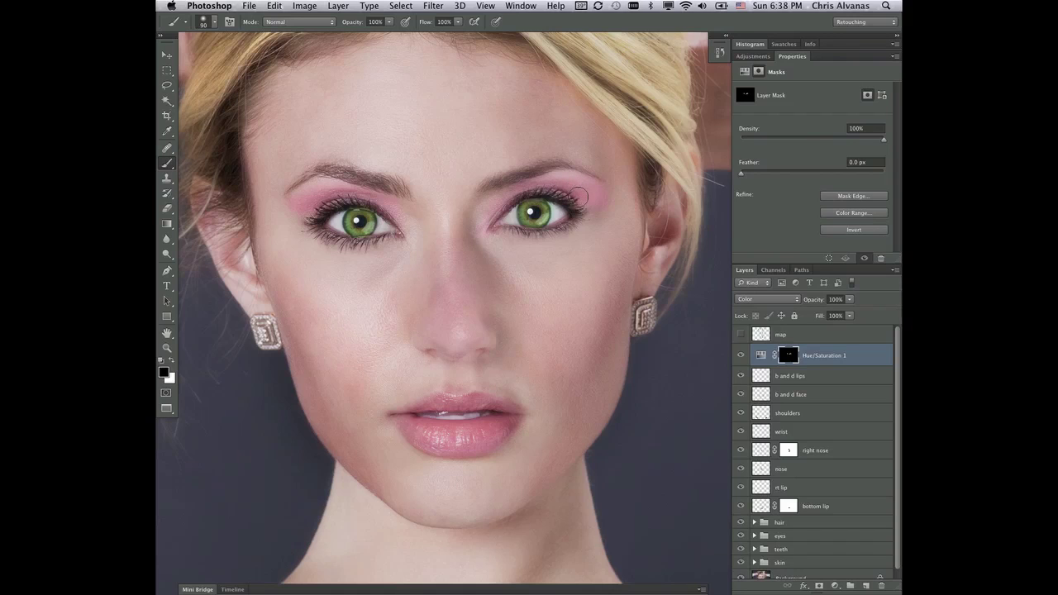
{"action": "key", "text": "x"}
{"action": "left_click", "coordinate": [790, 358], "text": "super"}
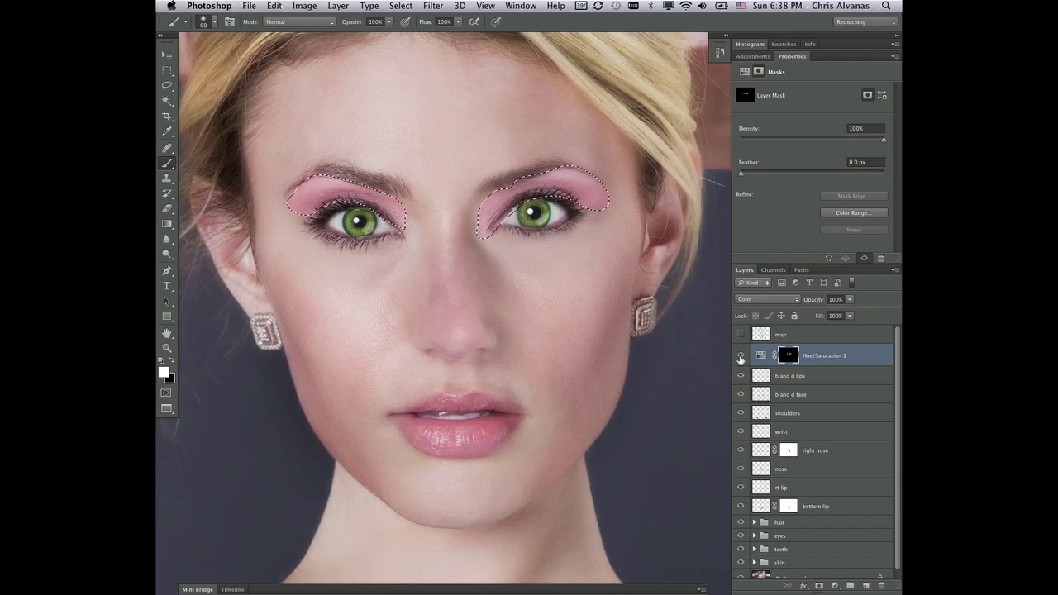
{"action": "left_click", "coordinate": [741, 356]}
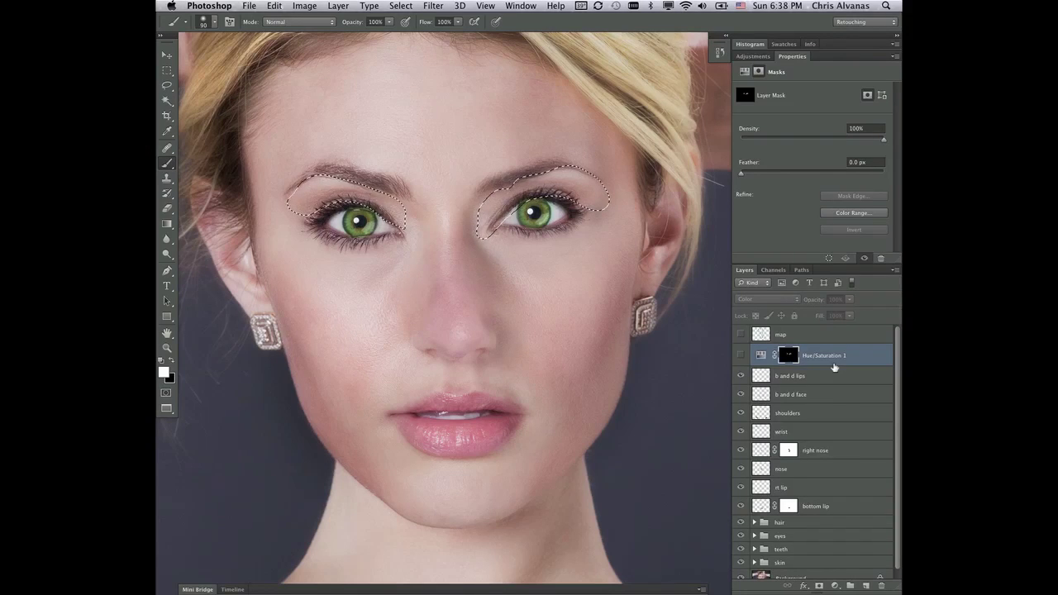
{"action": "left_click", "coordinate": [273, 5]}
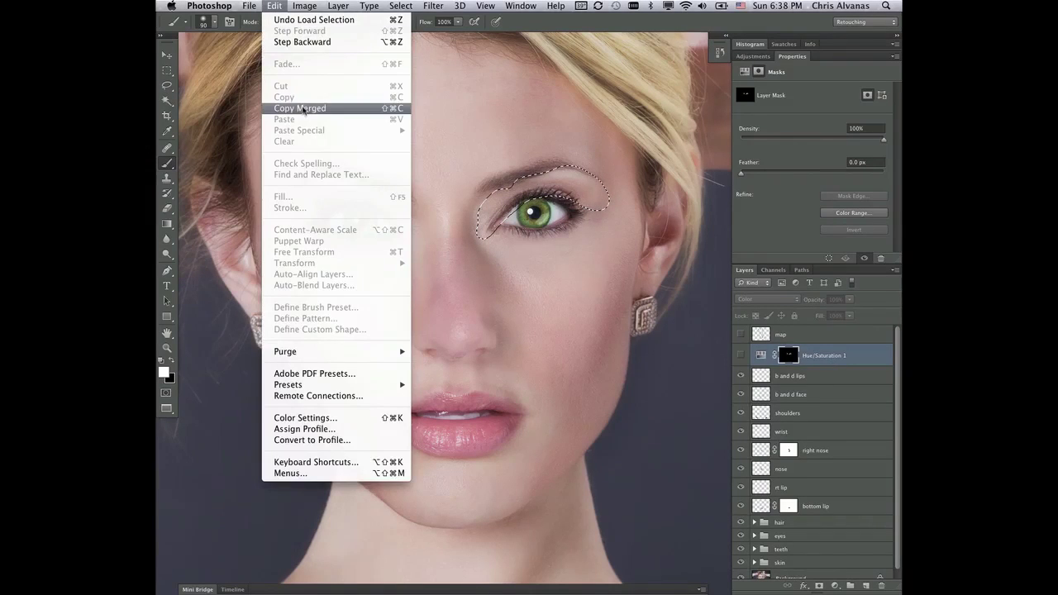
{"action": "left_click", "coordinate": [306, 107]}
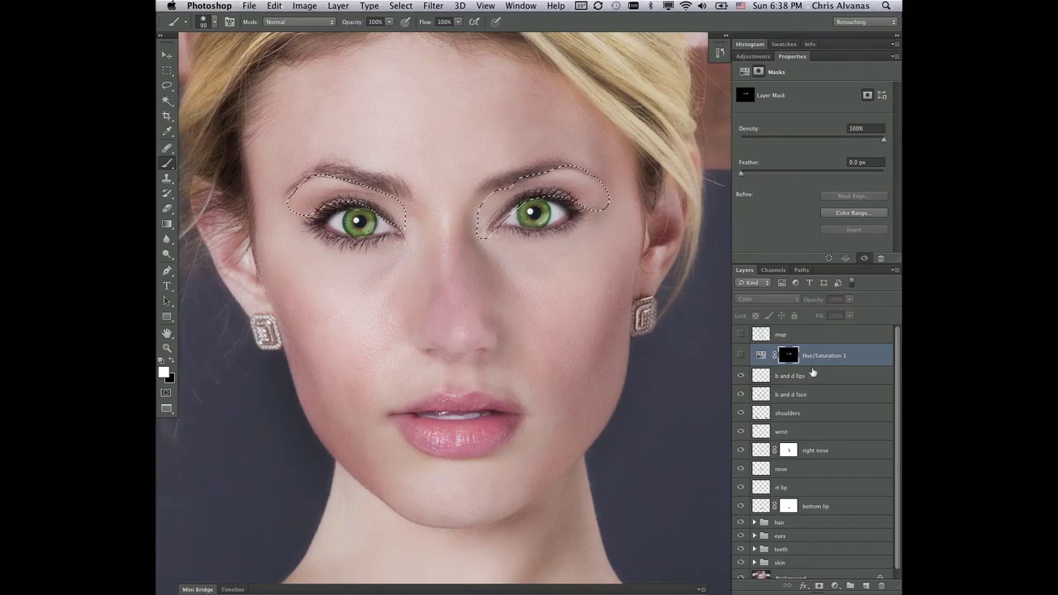
Paste the eyelid copy as a layer named "make up texture" and place it above Hue/Saturation 1
{"action": "left_click", "coordinate": [822, 376]}
{"action": "key", "text": "ctrl+d"}
{"action": "key", "text": "ctrl+shift+alt+n"}
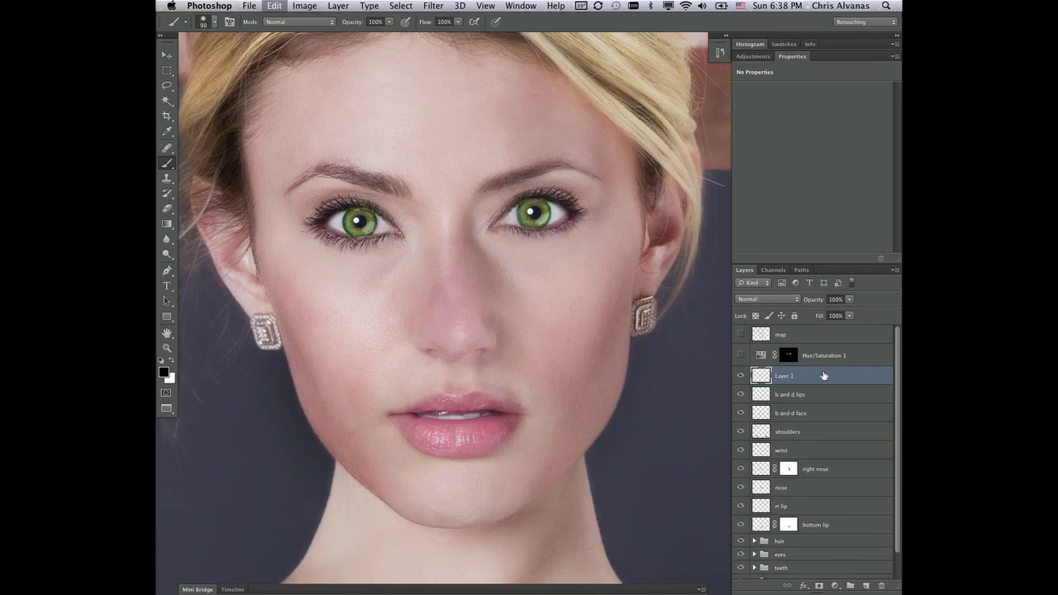
{"action": "double_click", "coordinate": [786, 377]}
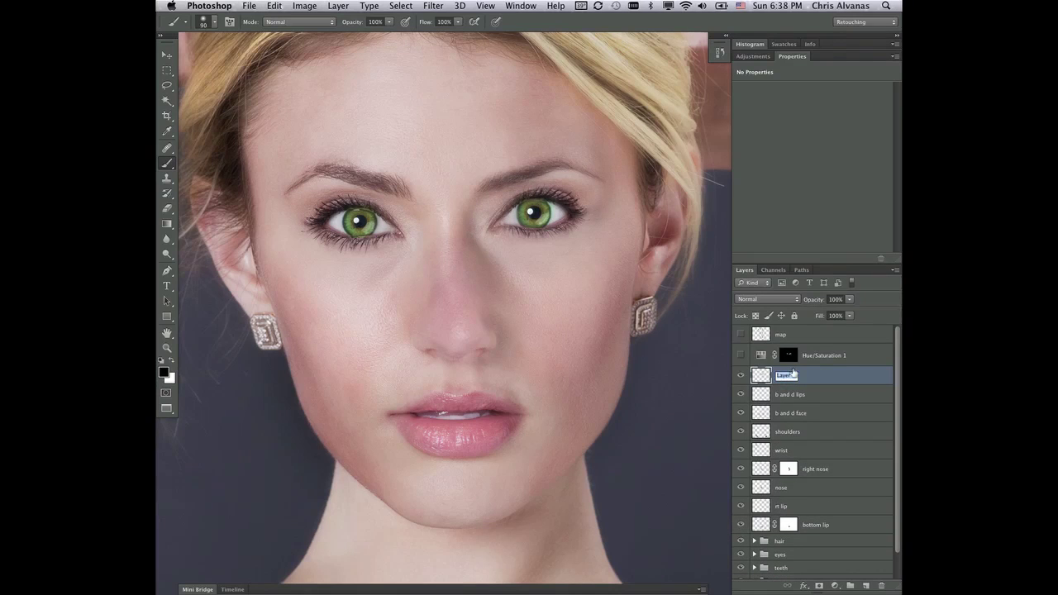
{"action": "type", "text": "make up texture"}
{"action": "key", "text": "Return"}
{"action": "left_click_drag", "start_coordinate": [843, 377], "coordinate": [843, 345]}
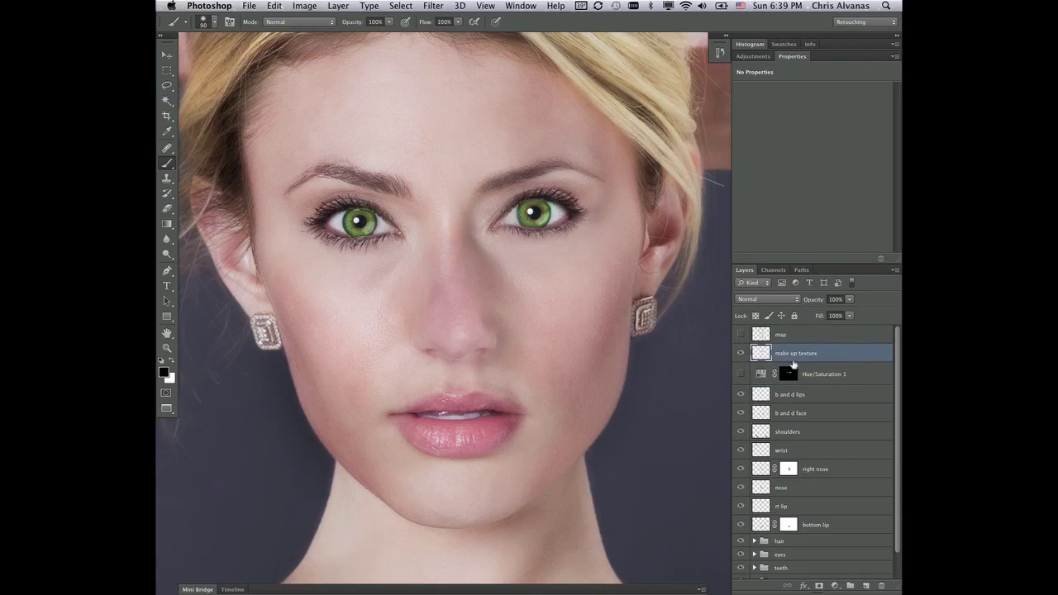
Show the Hue/Saturation 1 layer again and set the "make up texture" layer to Soft Light
{"action": "left_click", "coordinate": [740, 374]}
{"action": "left_click", "coordinate": [774, 302]}
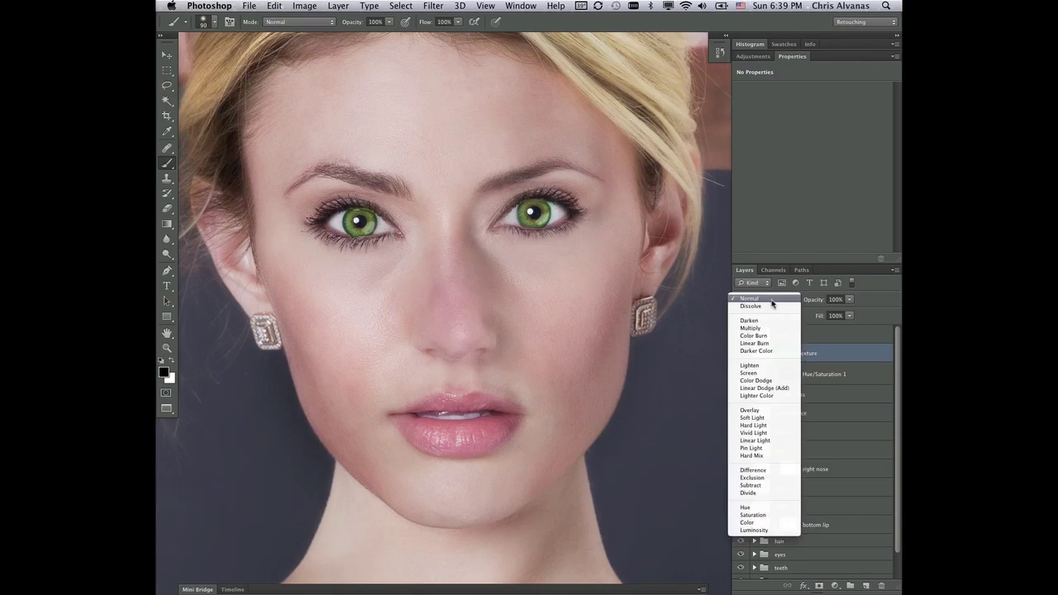
{"action": "left_click", "coordinate": [761, 419]}
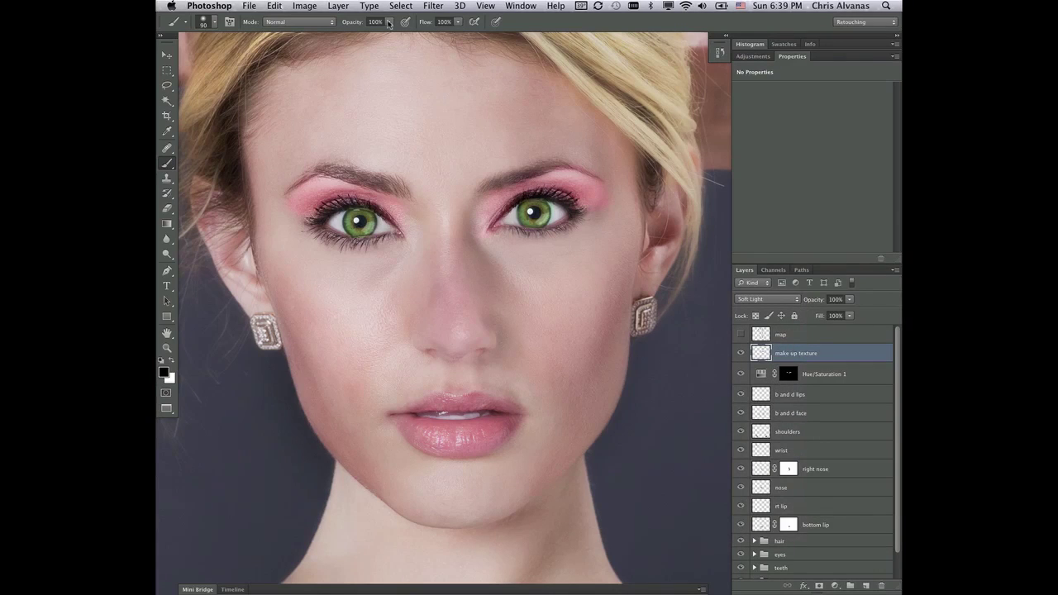
Apply a High Pass filter to the "make up texture" layer, and compare the eyelids with the layer hidden and shown
{"action": "left_click", "coordinate": [433, 6]}
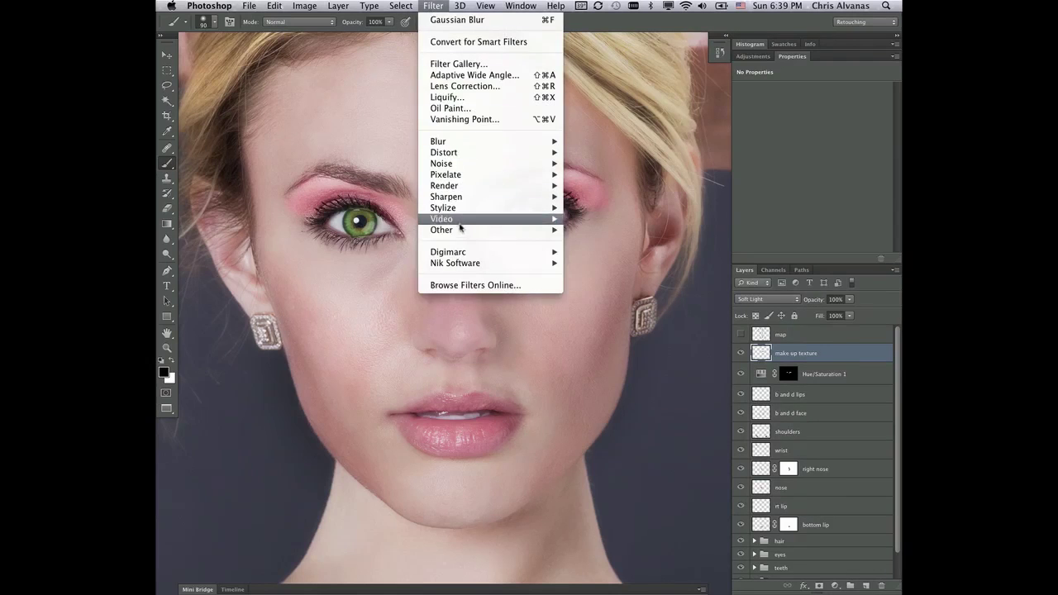
{"action": "mouse_move", "coordinate": [463, 230]}
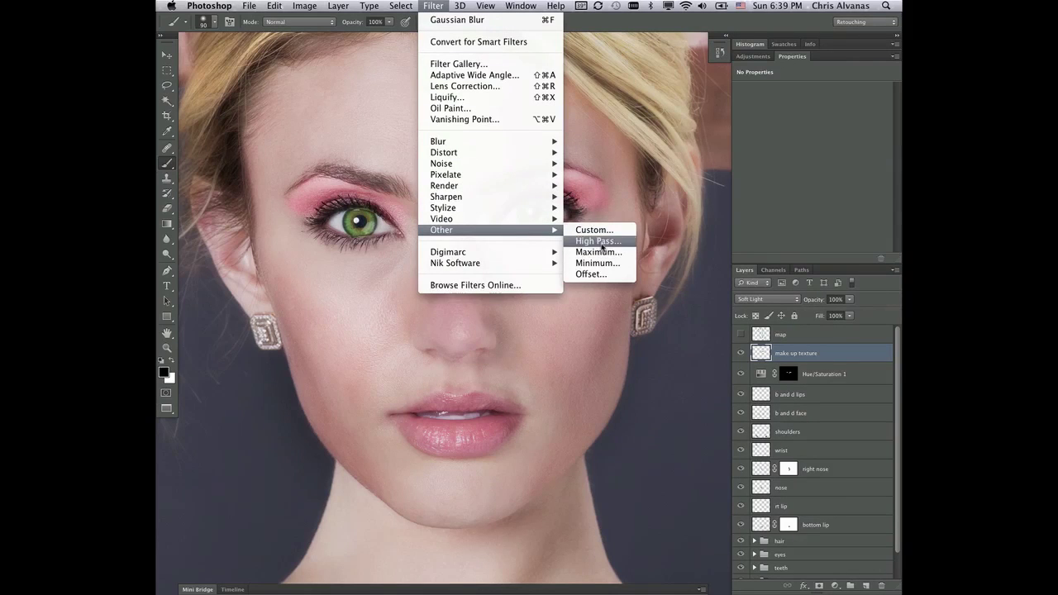
{"action": "left_click", "coordinate": [598, 240]}
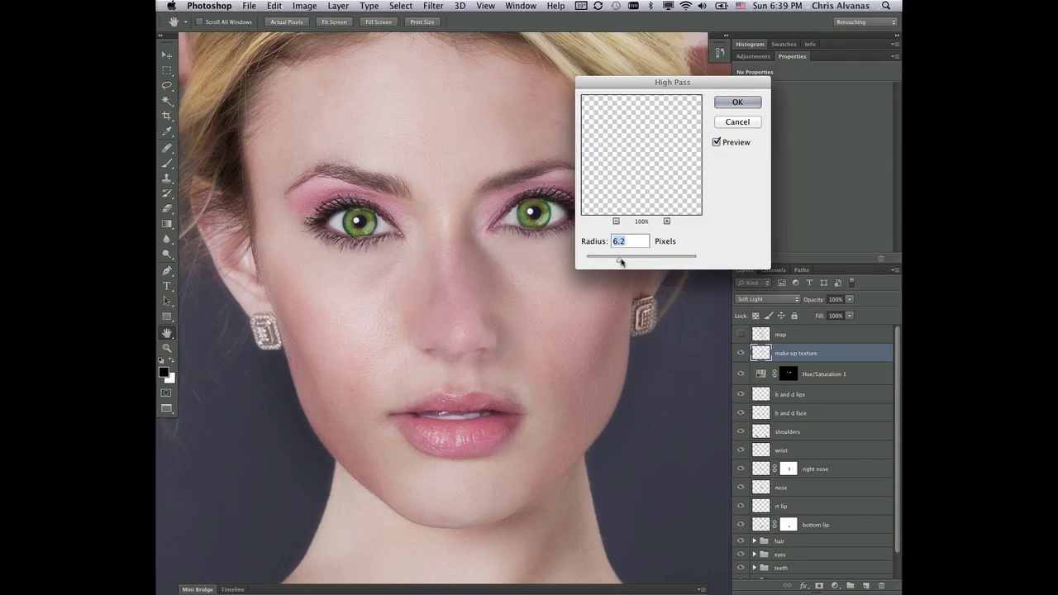
{"action": "left_click_drag", "start_coordinate": [622, 262], "coordinate": [624, 259]}
{"action": "left_click", "coordinate": [735, 100]}
{"action": "key", "text": "b"}
{"action": "left_click", "coordinate": [742, 354]}
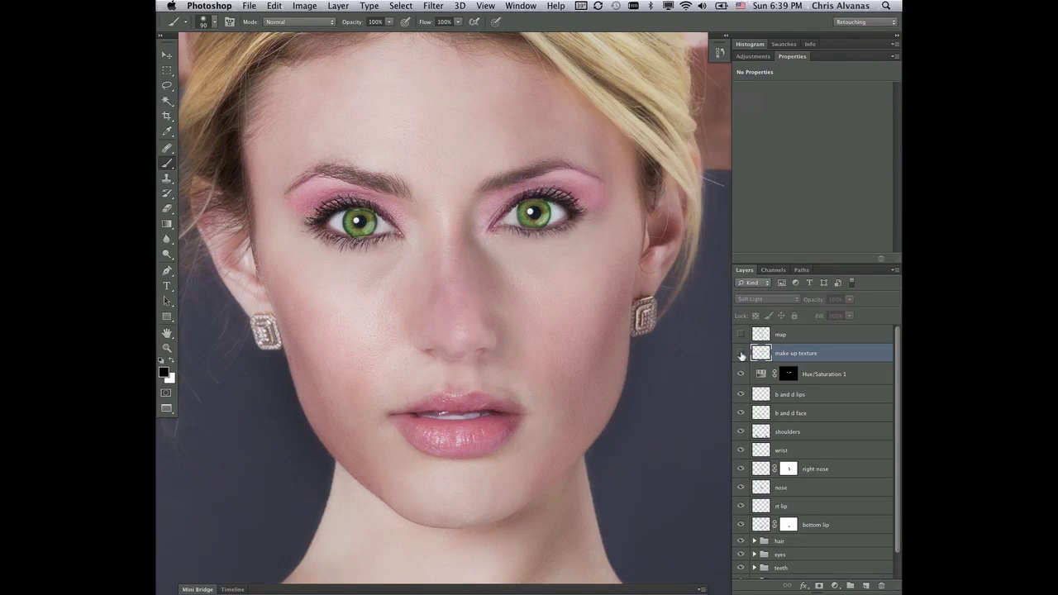
{"action": "left_click", "coordinate": [741, 354]}
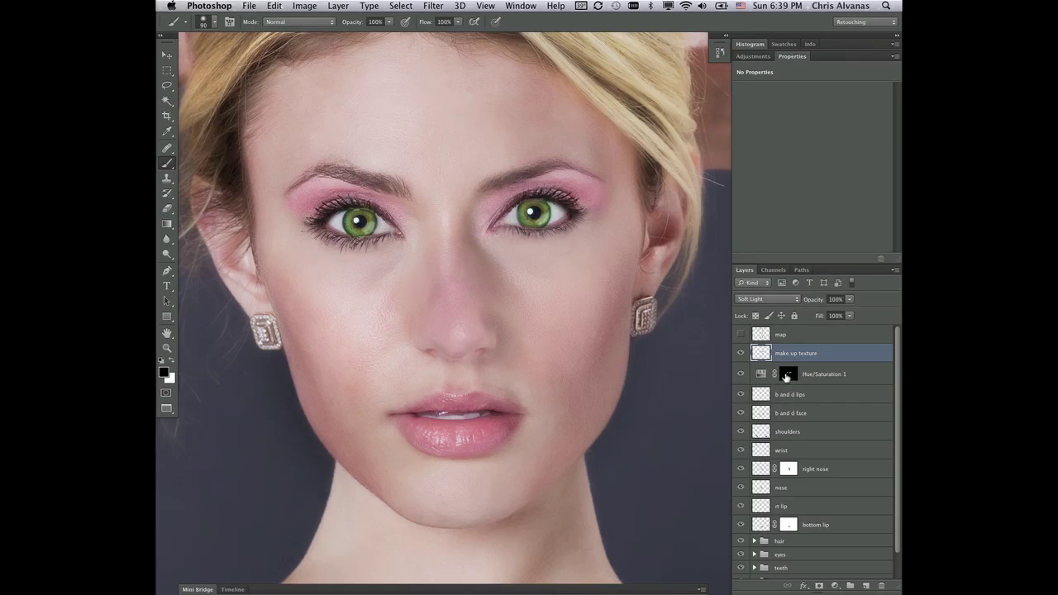
Paint blush onto both cheeks in the Hue/Saturation 1 mask with a white brush of size 300, 20% opacity and 63% flow
{"action": "left_click", "coordinate": [790, 374]}
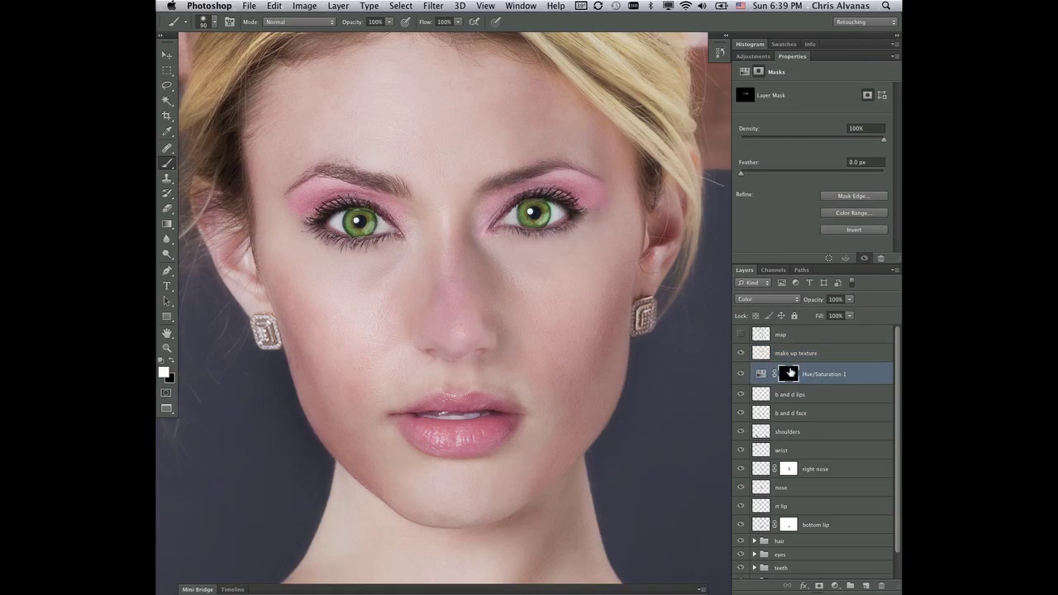
{"action": "key", "text": "bracketright"}
{"action": "key", "text": "bracketright"}
{"action": "key", "text": "bracketright"}
{"action": "key", "text": "bracketright"}
{"action": "key", "text": "bracketright"}
{"action": "left_click", "coordinate": [458, 21]}
{"action": "left_click_drag", "start_coordinate": [461, 36], "coordinate": [344, 37]}
{"action": "left_click", "coordinate": [389, 21]}
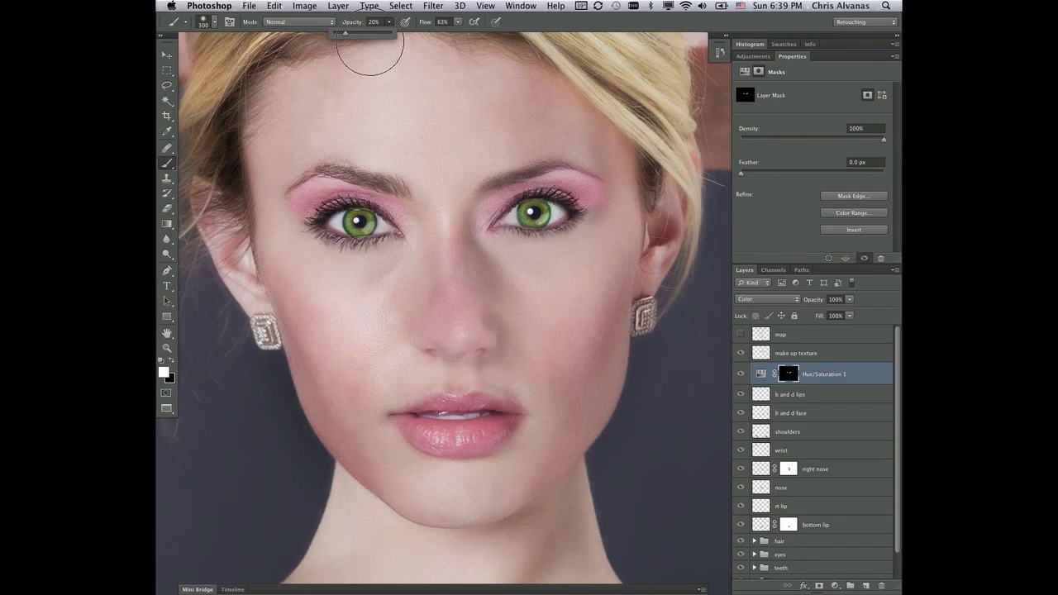
{"action": "left_click", "coordinate": [586, 290]}
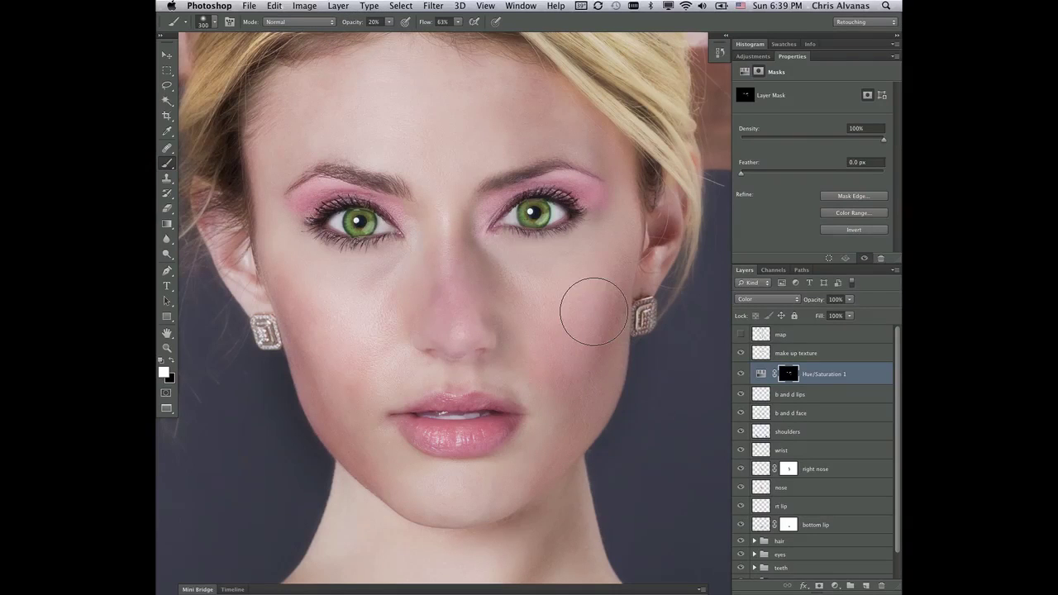
{"action": "mouse_move", "coordinate": [354, 354]}
{"action": "left_mouse_down"}
{"action": "mouse_move", "coordinate": [333, 307]}
{"action": "mouse_move", "coordinate": [351, 361]}
{"action": "left_mouse_up"}
{"action": "mouse_move", "coordinate": [353, 339]}
{"action": "left_mouse_down"}
{"action": "mouse_move", "coordinate": [348, 331]}
{"action": "mouse_move", "coordinate": [361, 367]}
{"action": "left_mouse_up"}
Tint the lips by painting white on the Hue/Saturation 1 mask with a smaller brush
{"action": "key", "text": "bracketleft"}
{"action": "key", "text": "bracketleft"}
{"action": "key", "text": "bracketleft"}
{"action": "key", "text": "bracketleft"}
{"action": "key", "text": "bracketleft"}
{"action": "key", "text": "bracketleft"}
{"action": "mouse_move", "coordinate": [498, 426]}
{"action": "left_mouse_down"}
{"action": "mouse_move", "coordinate": [433, 437]}
{"action": "mouse_move", "coordinate": [408, 424]}
{"action": "mouse_move", "coordinate": [447, 401]}
{"action": "mouse_move", "coordinate": [511, 405]}
{"action": "mouse_move", "coordinate": [437, 404]}
{"action": "mouse_move", "coordinate": [408, 421]}
{"action": "mouse_move", "coordinate": [414, 435]}
{"action": "mouse_move", "coordinate": [439, 439]}
{"action": "mouse_move", "coordinate": [511, 419]}
{"action": "mouse_move", "coordinate": [481, 432]}
{"action": "left_mouse_up"}
{"action": "key", "text": "bracketleft"}
{"action": "key", "text": "bracketleft"}
Rename the Hue/Saturation 1 layer as "make ups" and lower its opacity slightly to soften the makeup color
{"action": "double_click", "coordinate": [823, 376]}
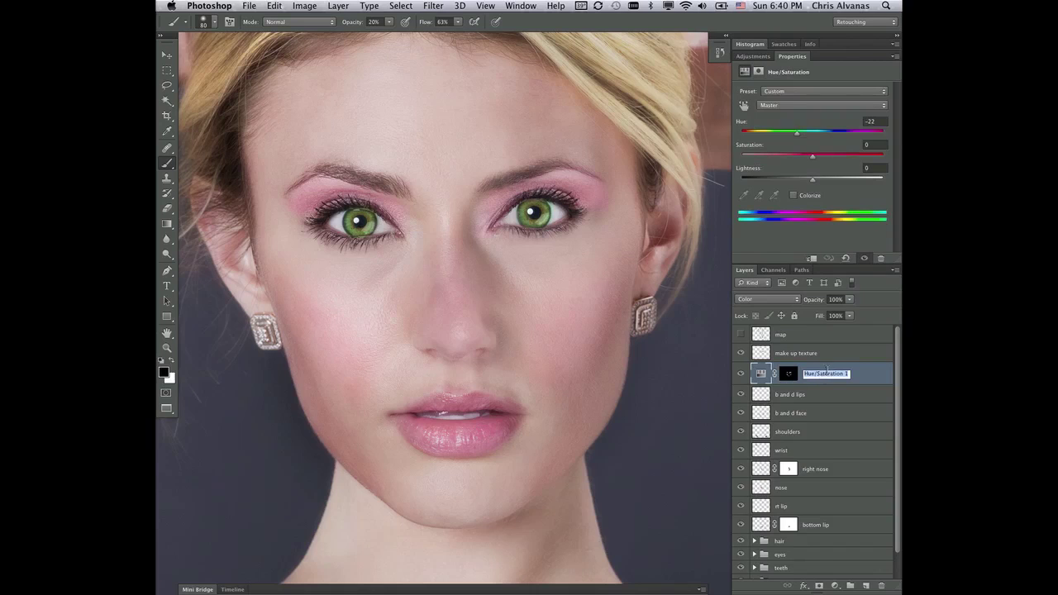
{"action": "type", "text": "make ups"}
{"action": "key", "text": "Return"}
{"action": "left_click", "coordinate": [849, 299]}
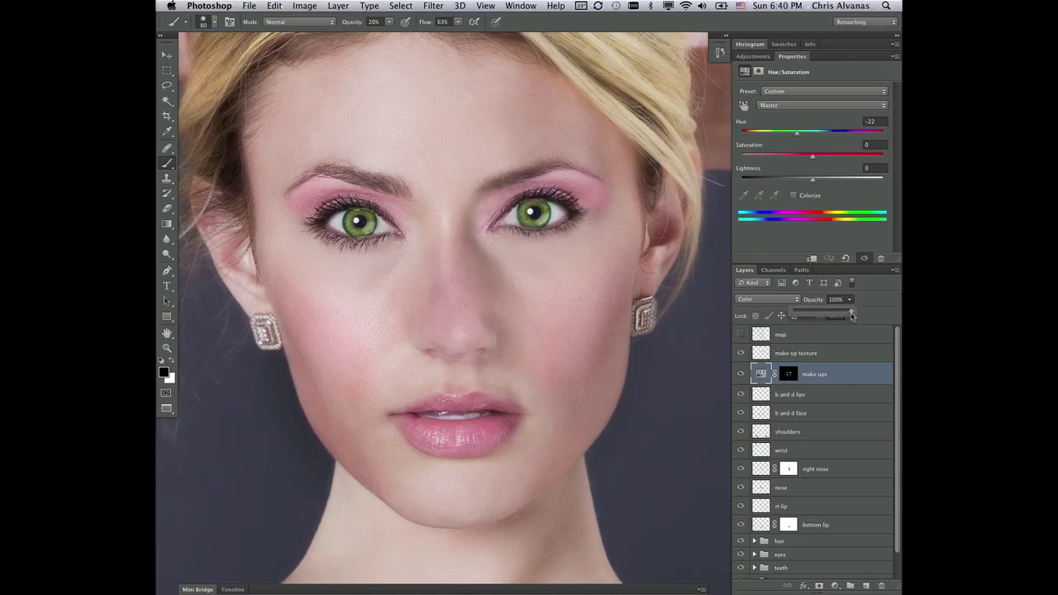
{"action": "mouse_move", "coordinate": [851, 316]}
{"action": "left_mouse_down"}
{"action": "mouse_move", "coordinate": [828, 316]}
{"action": "mouse_move", "coordinate": [837, 309]}
{"action": "left_mouse_up"}
Group the layers from "make up texture" down to "bottom lip" into a new group named "make up and shape"
{"action": "left_click", "coordinate": [840, 357]}
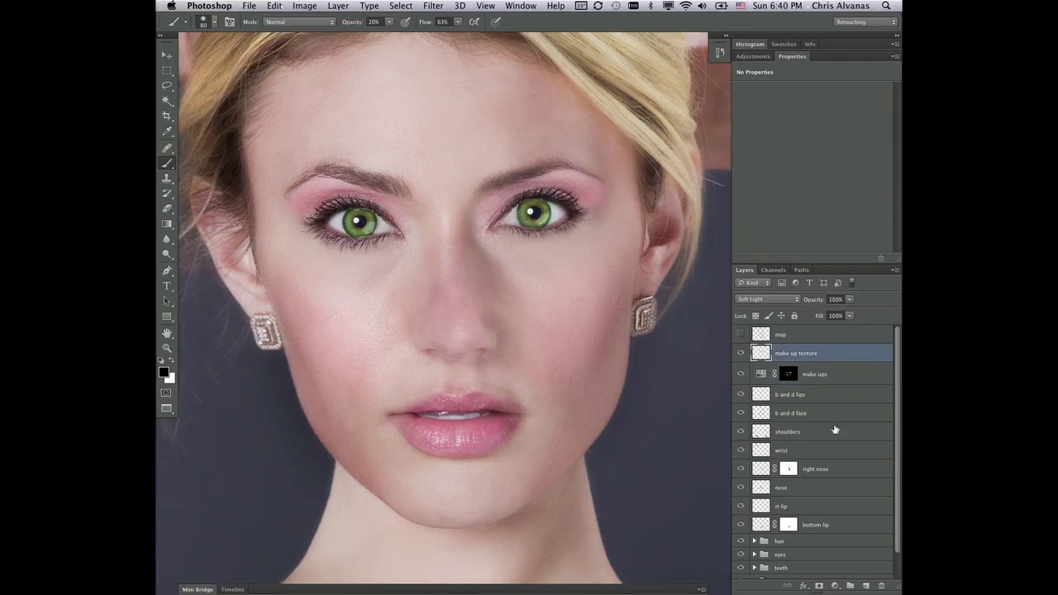
{"action": "left_click", "coordinate": [850, 527], "text": "shift"}
{"action": "left_click", "coordinate": [897, 271]}
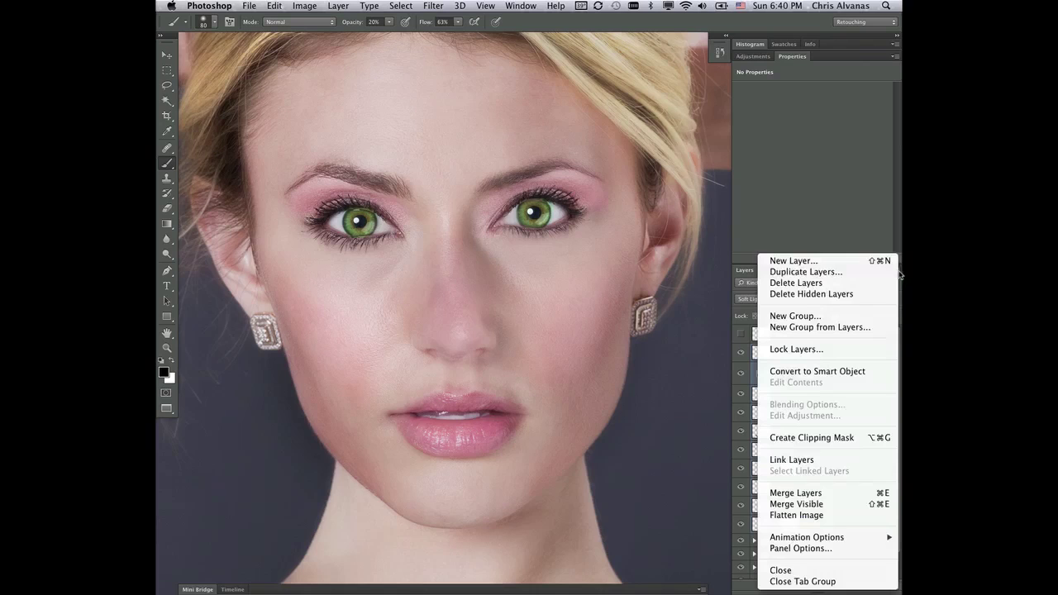
{"action": "left_click", "coordinate": [868, 325]}
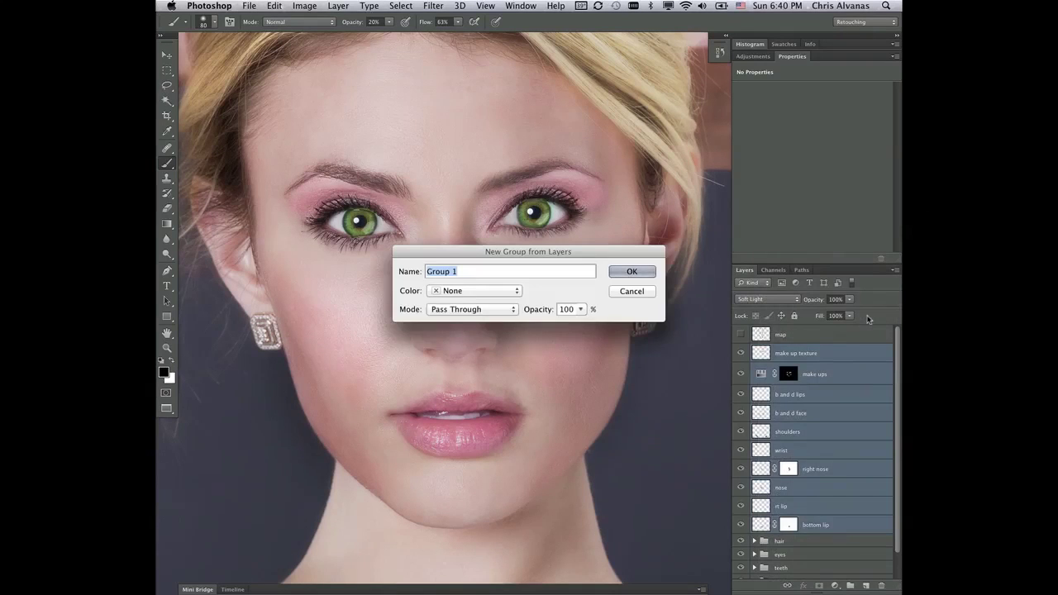
{"action": "type", "text": "make up and shape"}
{"action": "key", "text": "Return"}
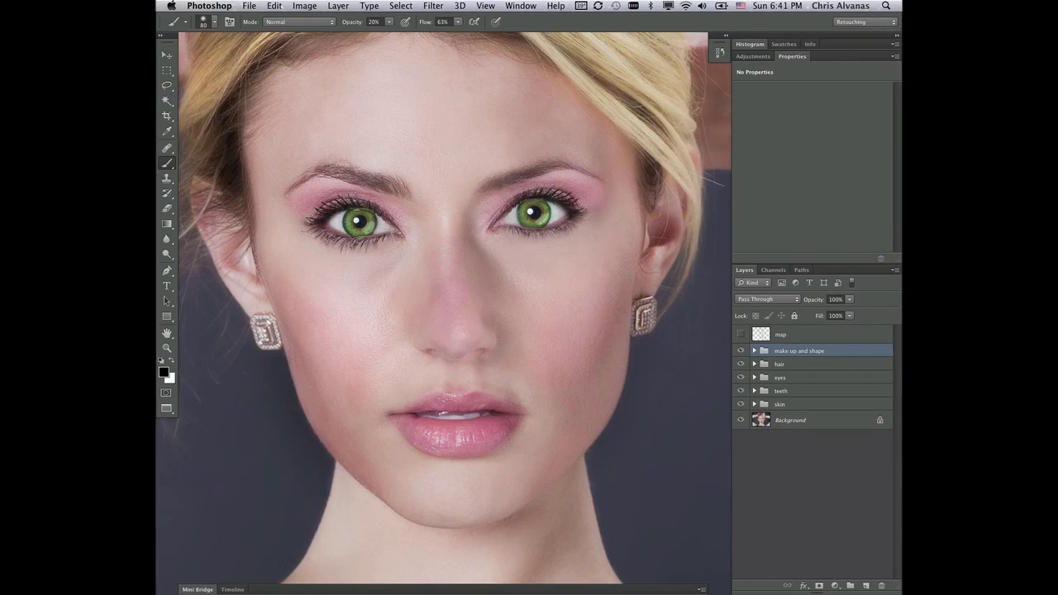
Zoom out and center the portrait to review the overall retouch
{"action": "key", "text": "super+minus"}
{"action": "key", "text": "super+minus"}
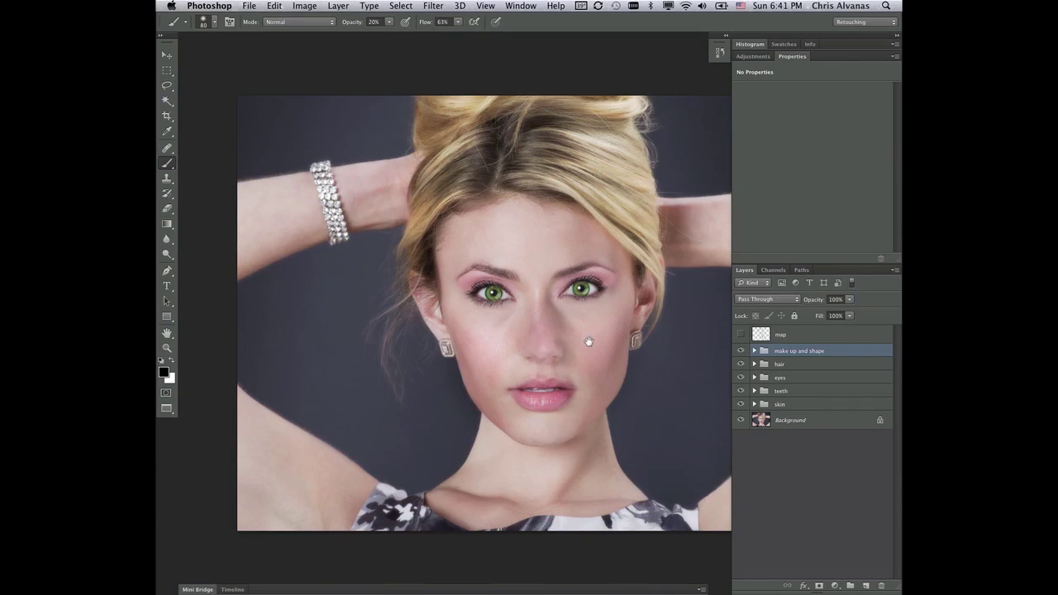
{"action": "mouse_move", "coordinate": [585, 342]}
{"action": "left_mouse_down"}
{"action": "mouse_move", "coordinate": [517, 342]}
{"action": "mouse_move", "coordinate": [503, 371]}
{"action": "mouse_move", "coordinate": [521, 365]}
{"action": "left_mouse_up"}
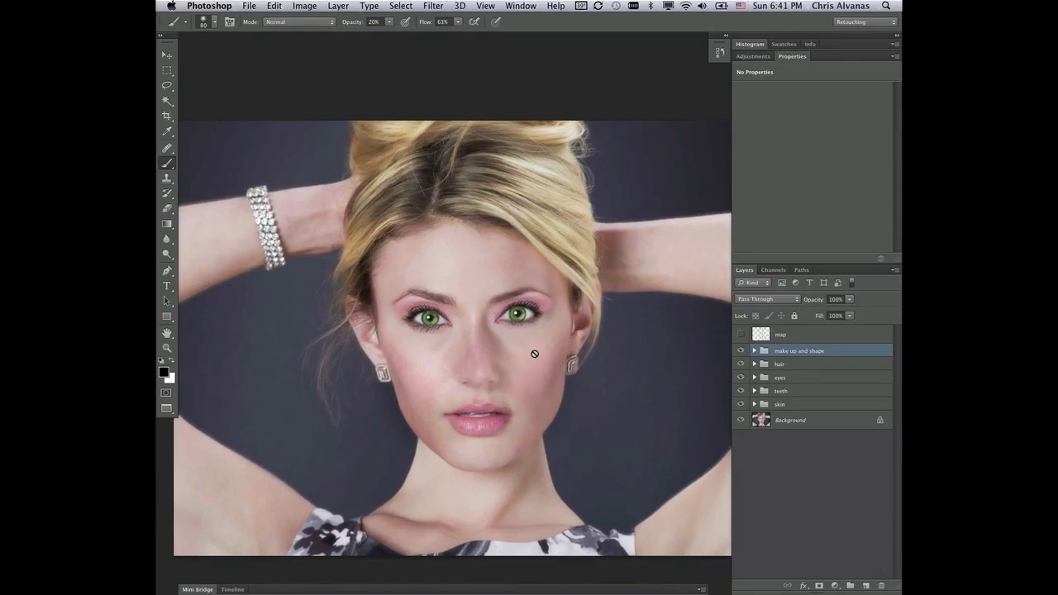